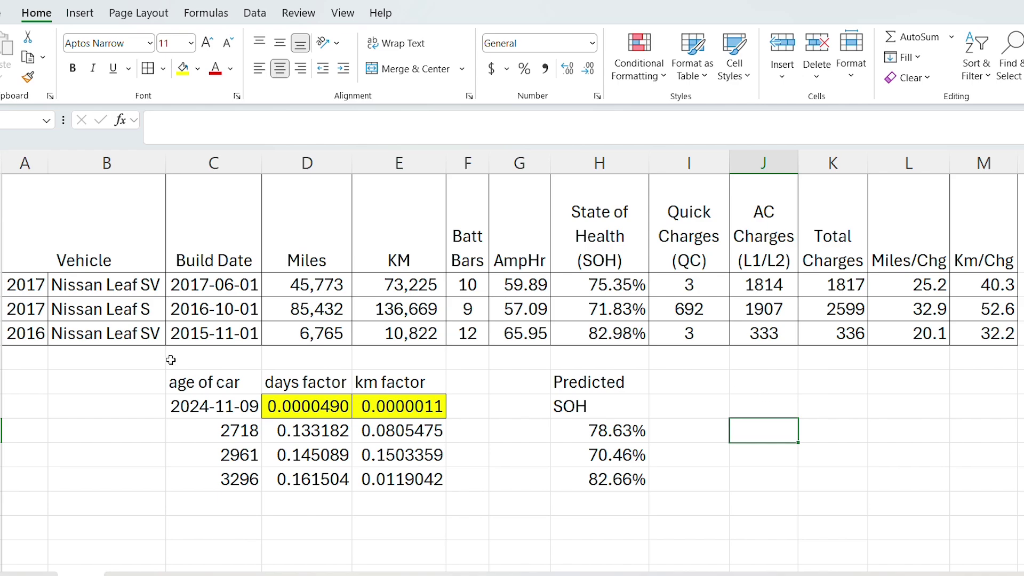
click(44, 339)
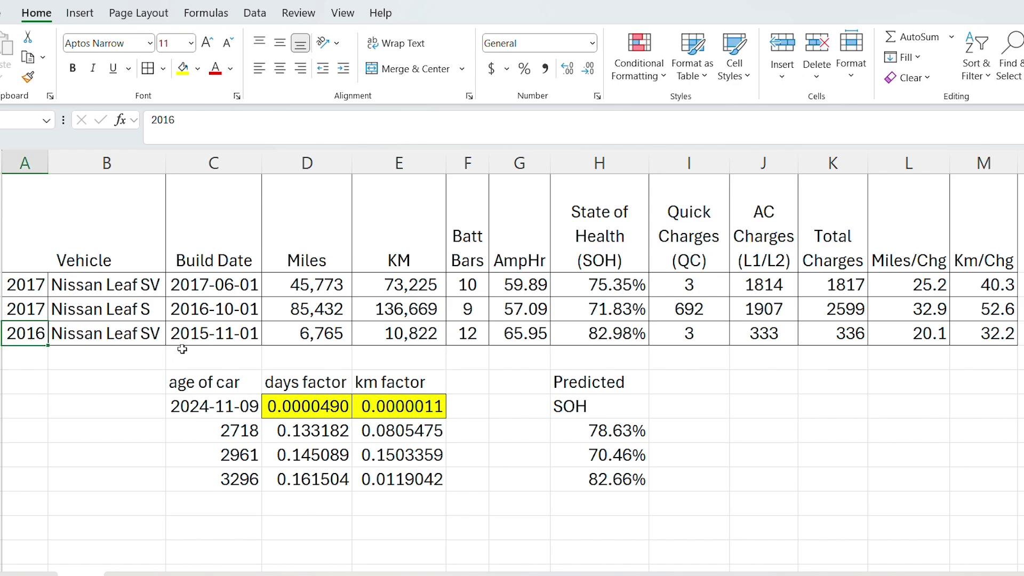
click(45, 362)
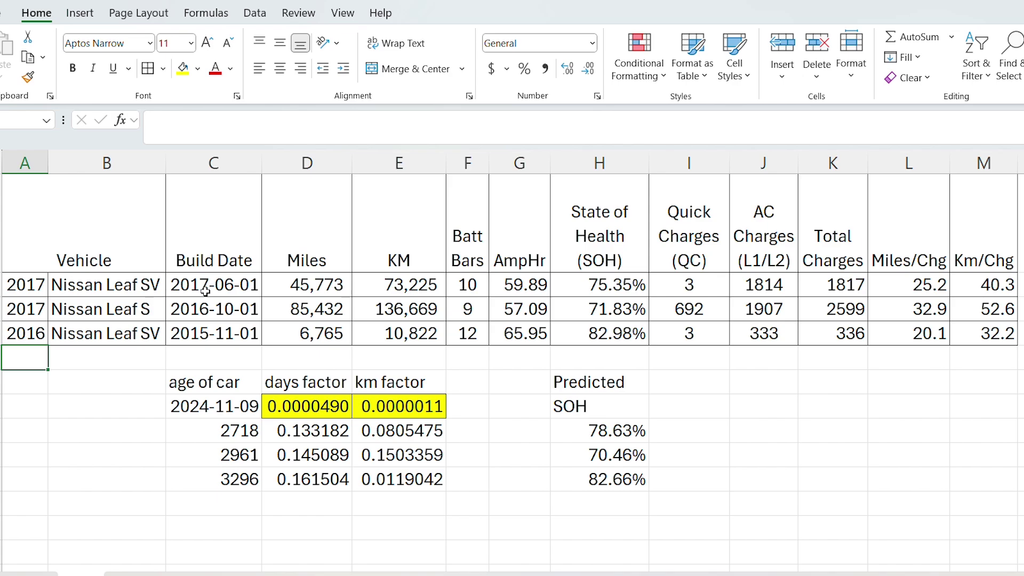
click(229, 290)
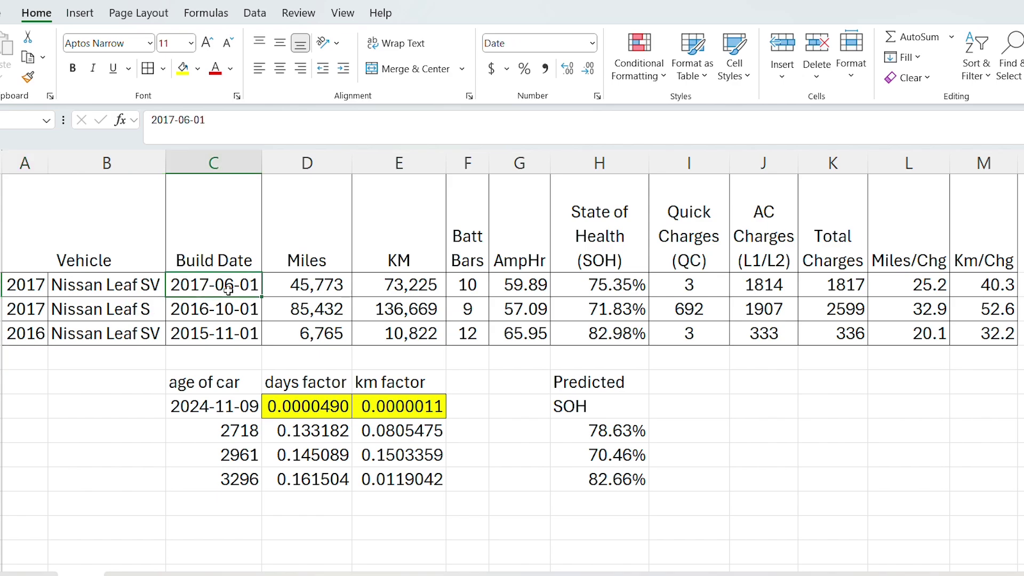
click(244, 256)
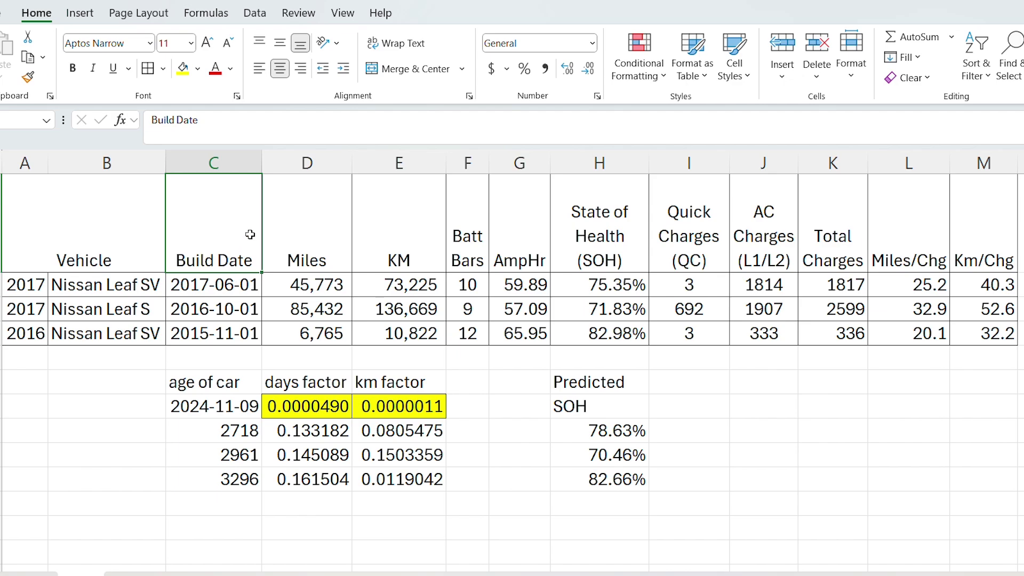
click(230, 286)
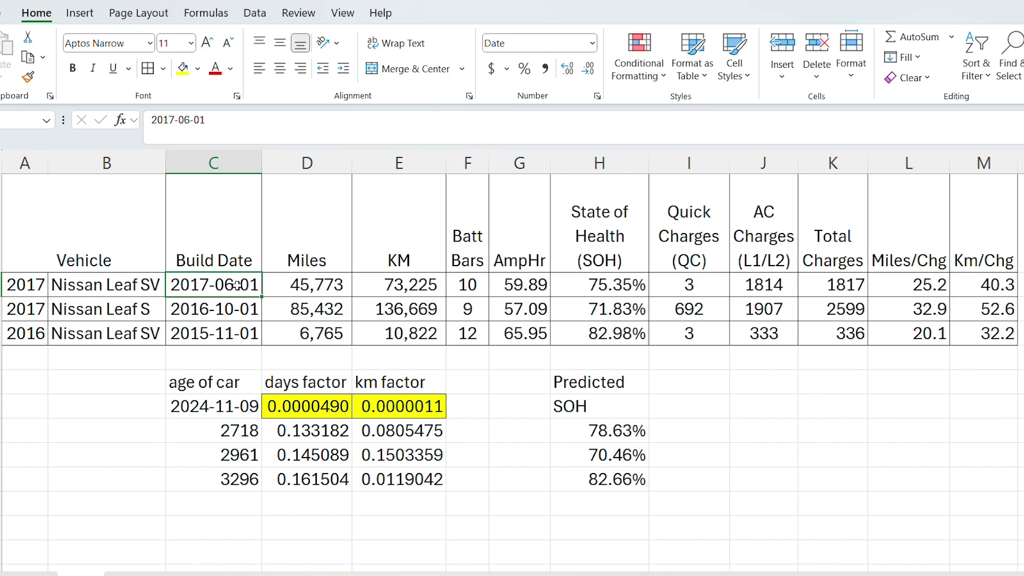
click(239, 312)
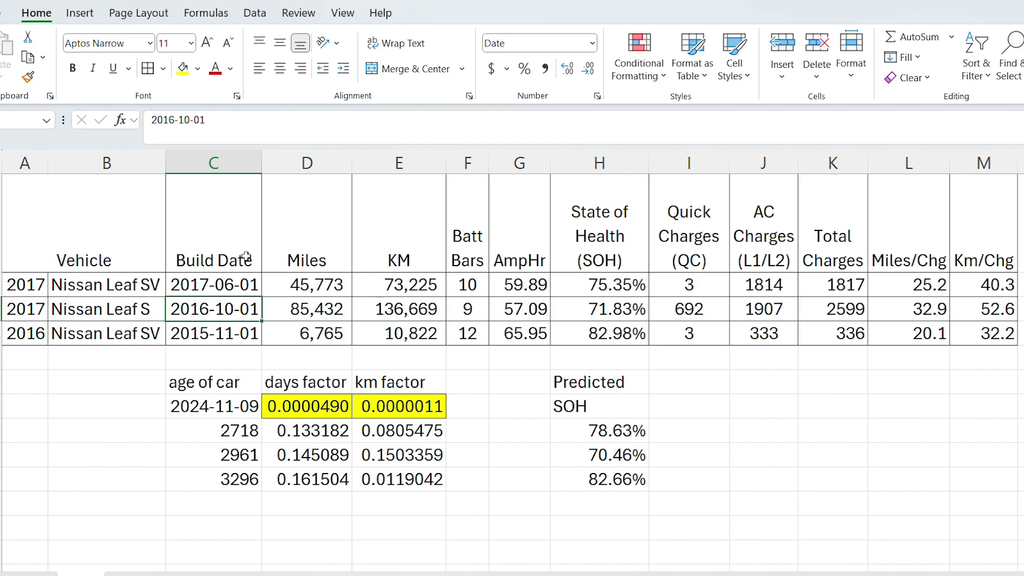
click(241, 335)
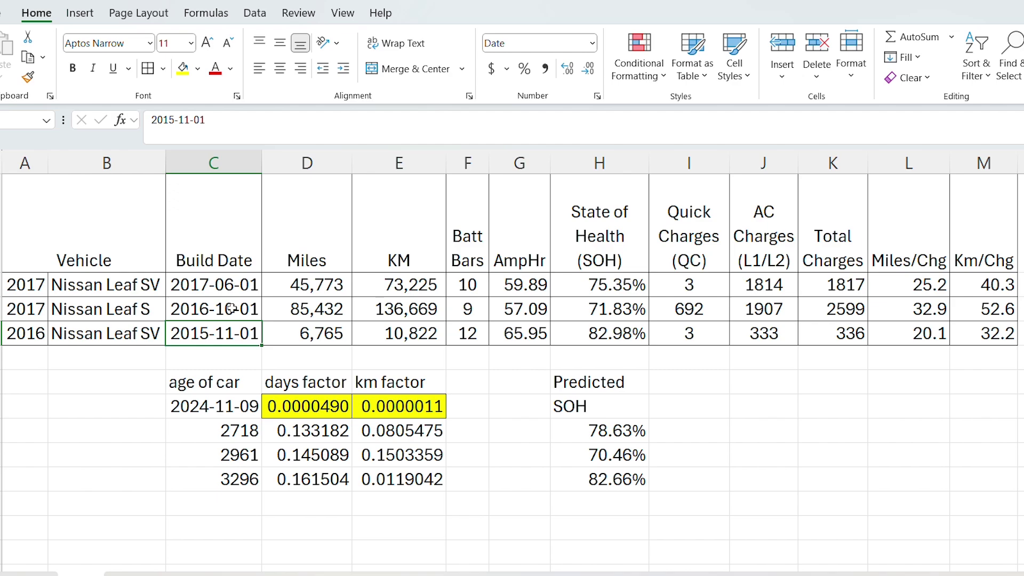
click(235, 183)
key(ctrl+space)
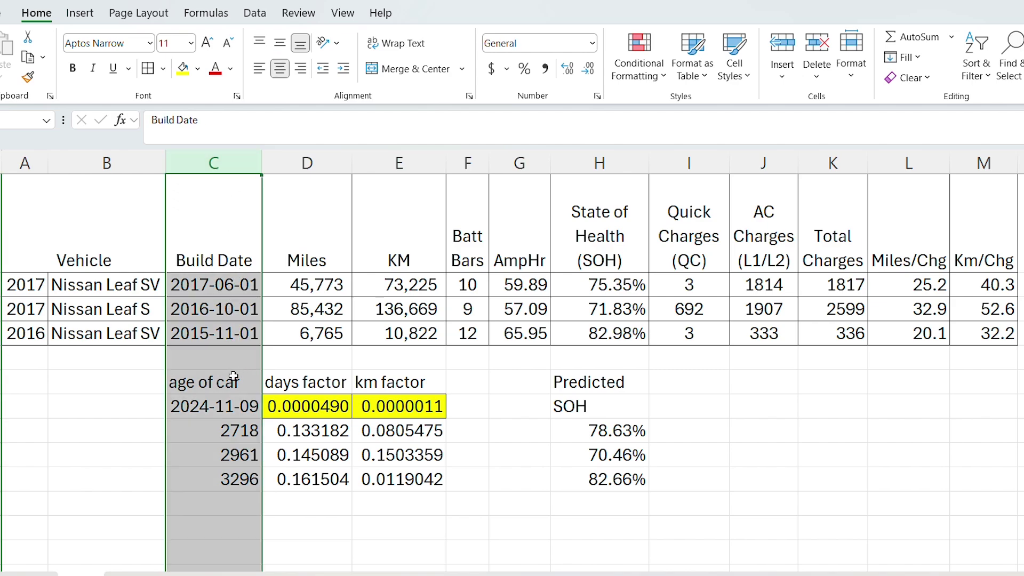
click(226, 413)
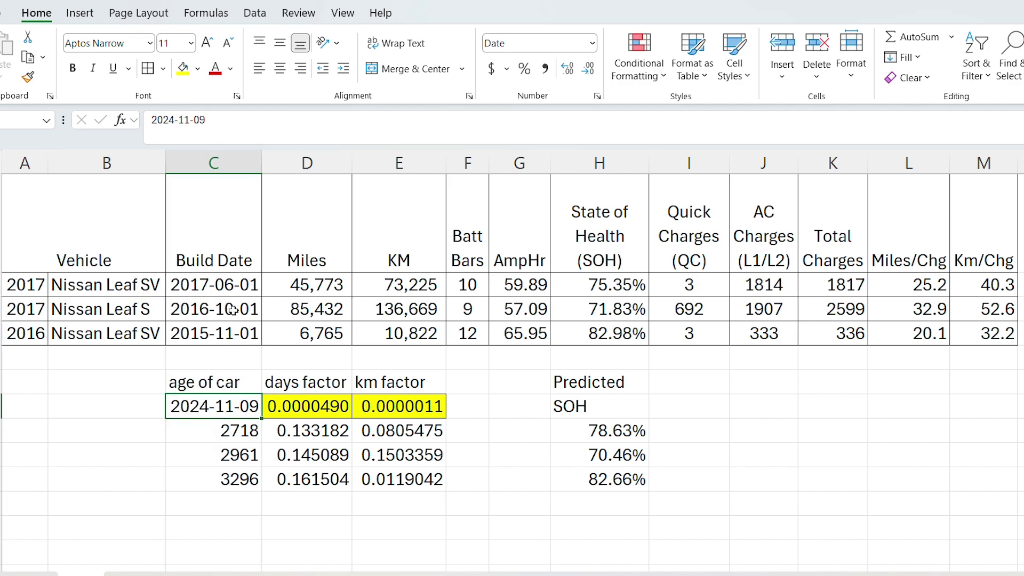
click(218, 432)
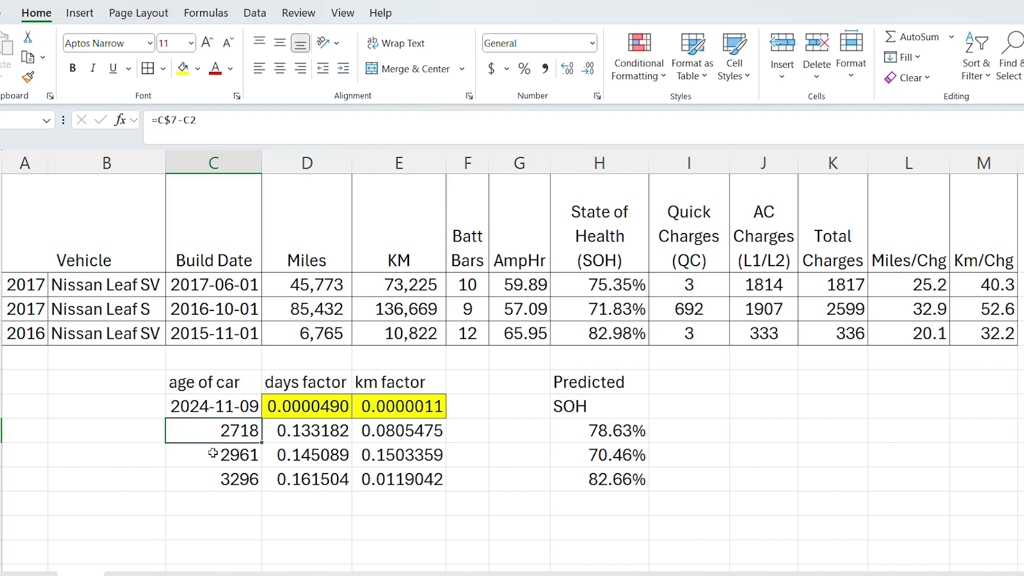
click(213, 454)
click(214, 479)
click(214, 459)
click(215, 436)
click(306, 167)
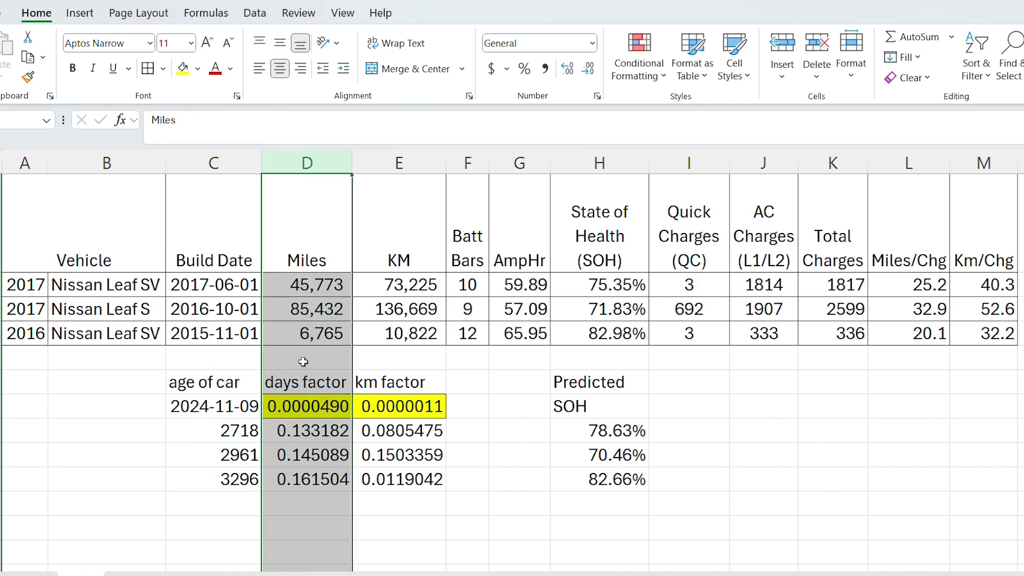
drag(305, 381, 307, 477)
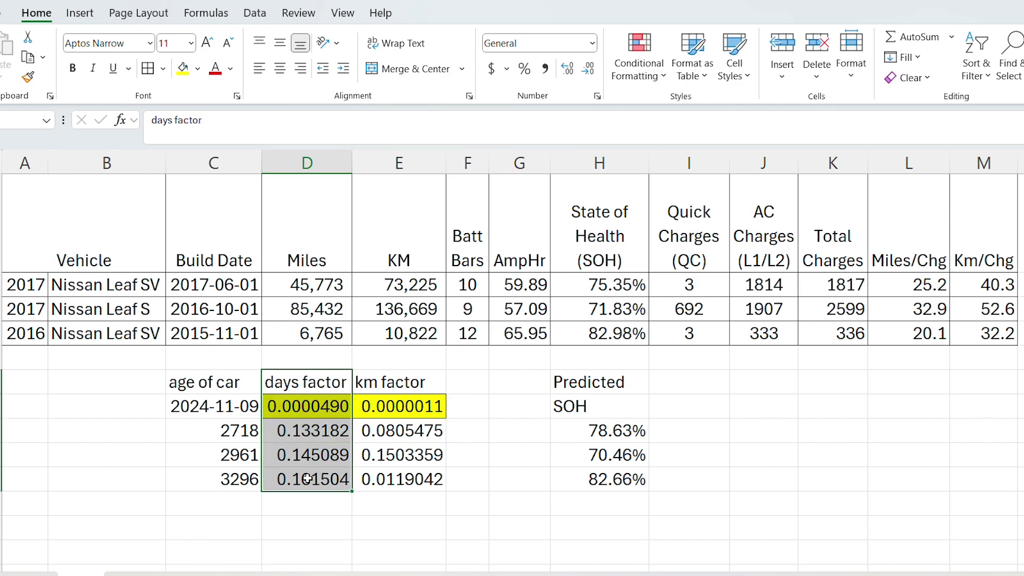
click(310, 358)
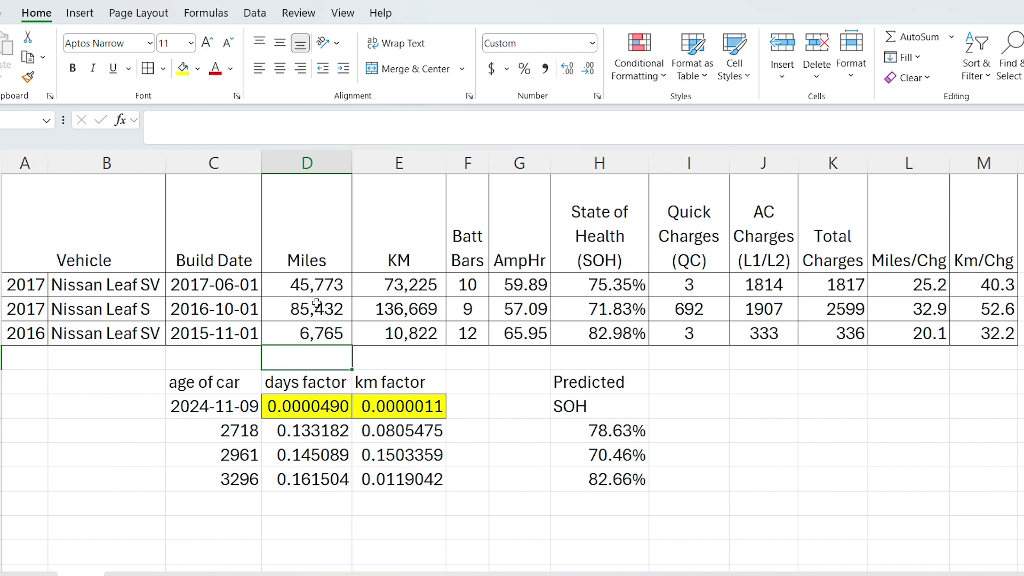
drag(337, 290, 337, 332)
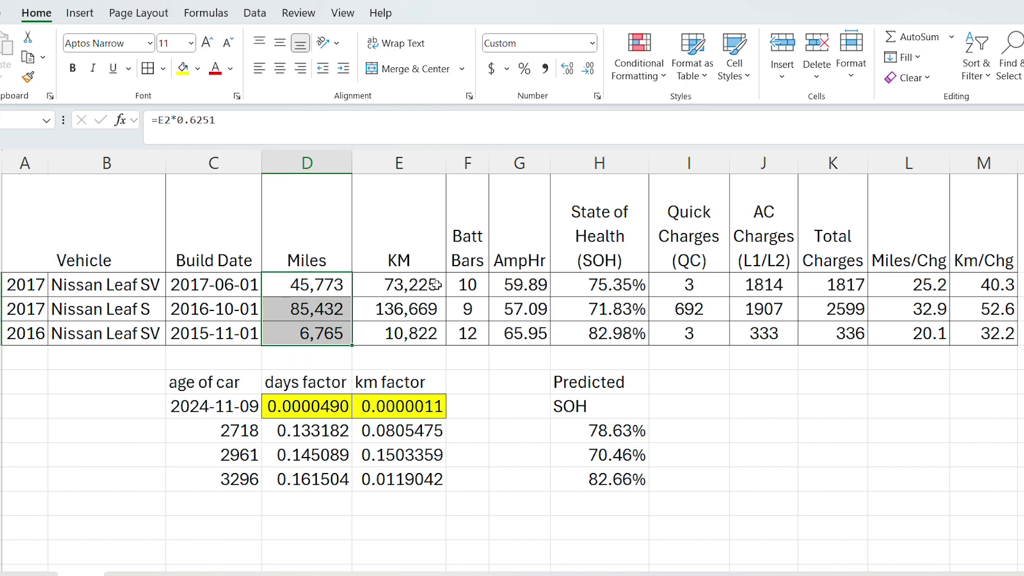
drag(483, 288, 470, 334)
drag(532, 283, 544, 334)
drag(589, 291, 592, 343)
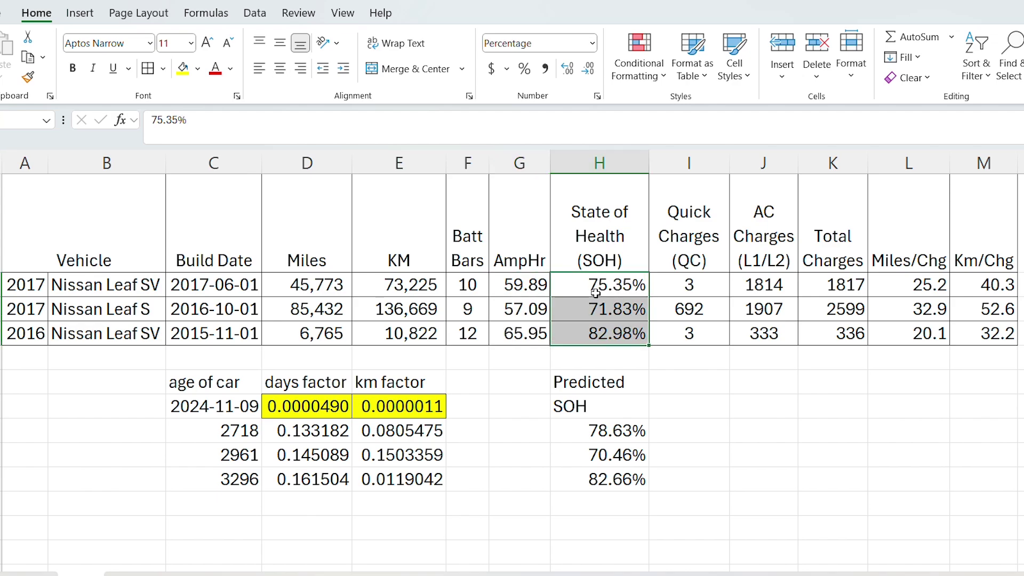
drag(606, 220, 602, 336)
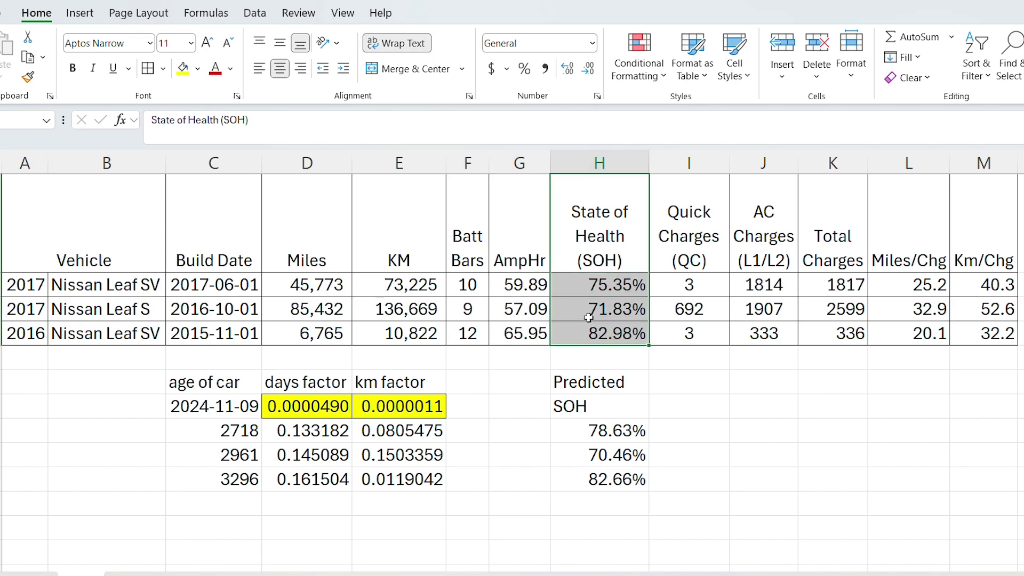
drag(580, 292, 572, 334)
click(573, 338)
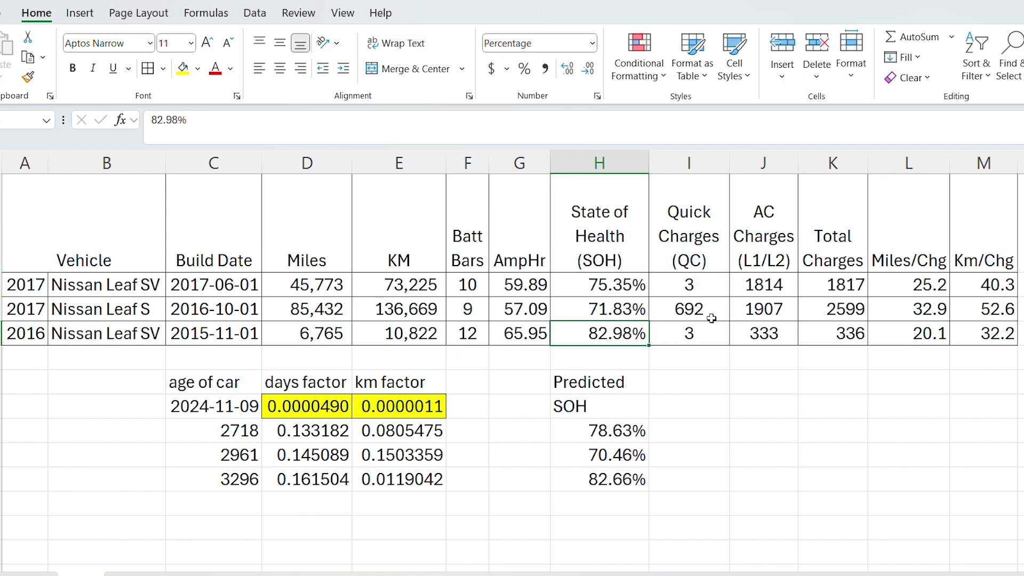
drag(708, 291, 716, 336)
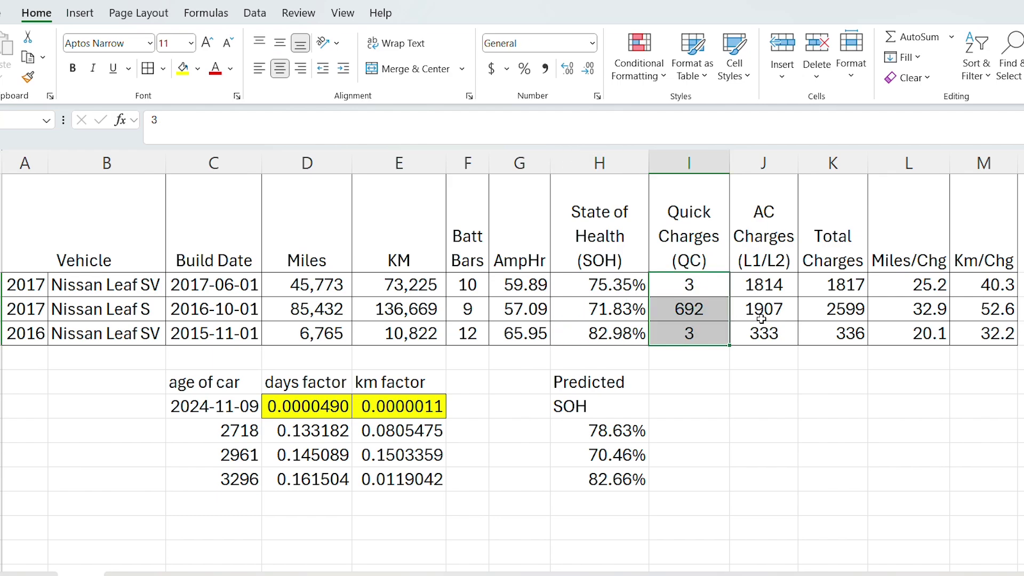
drag(791, 291, 827, 329)
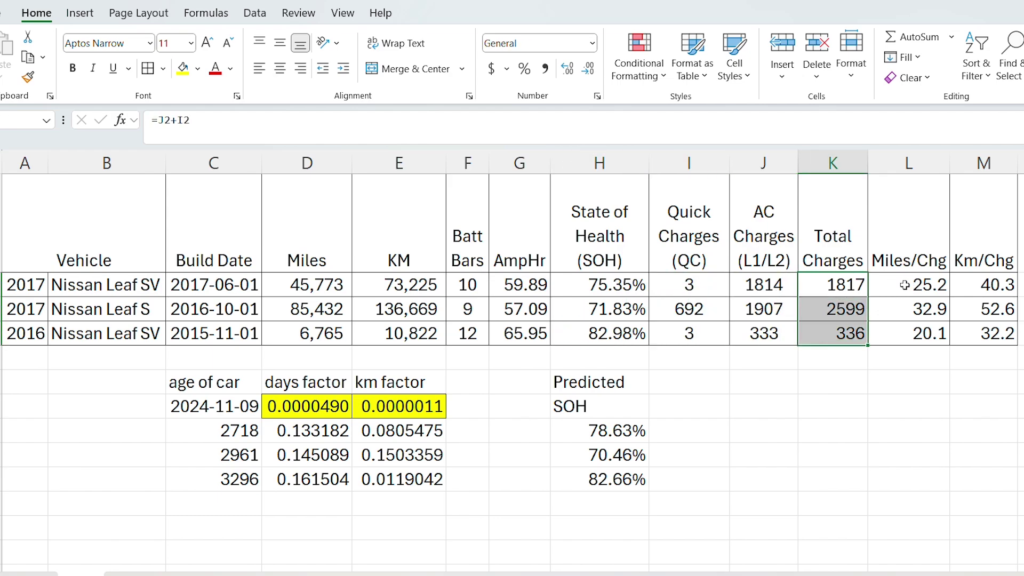
drag(919, 287, 910, 338)
drag(967, 287, 983, 336)
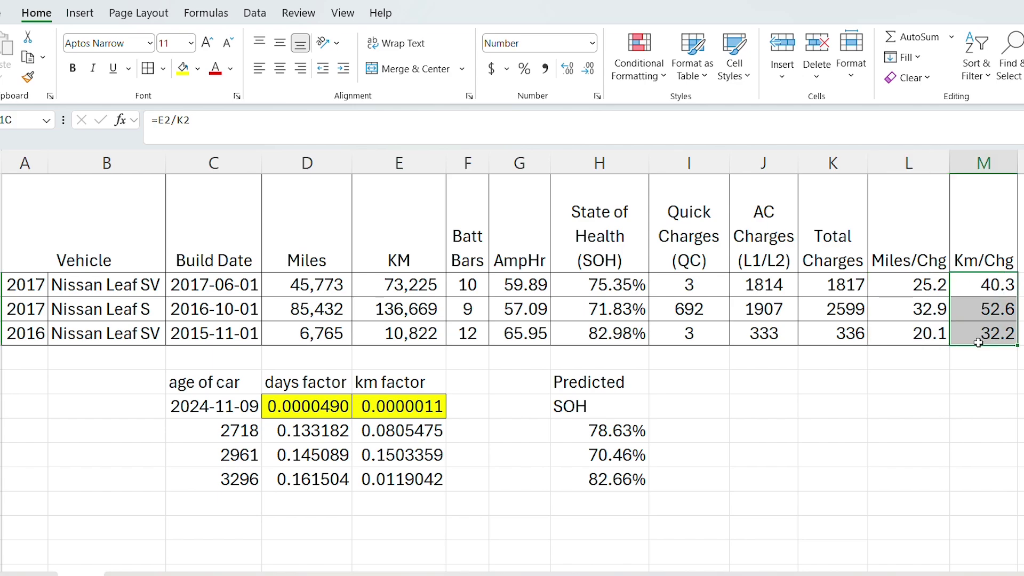
click(901, 292)
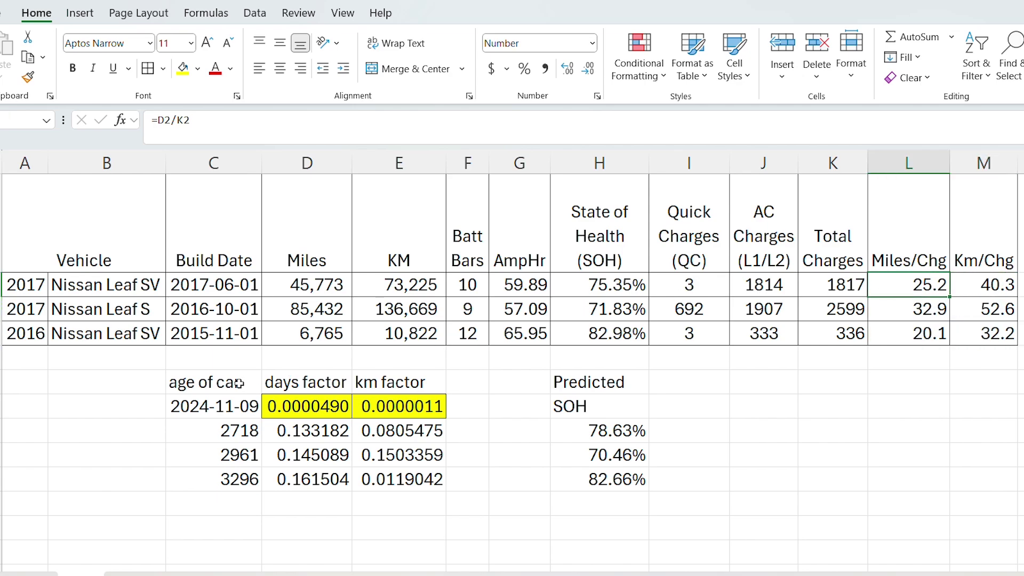
click(234, 431)
drag(237, 446, 255, 484)
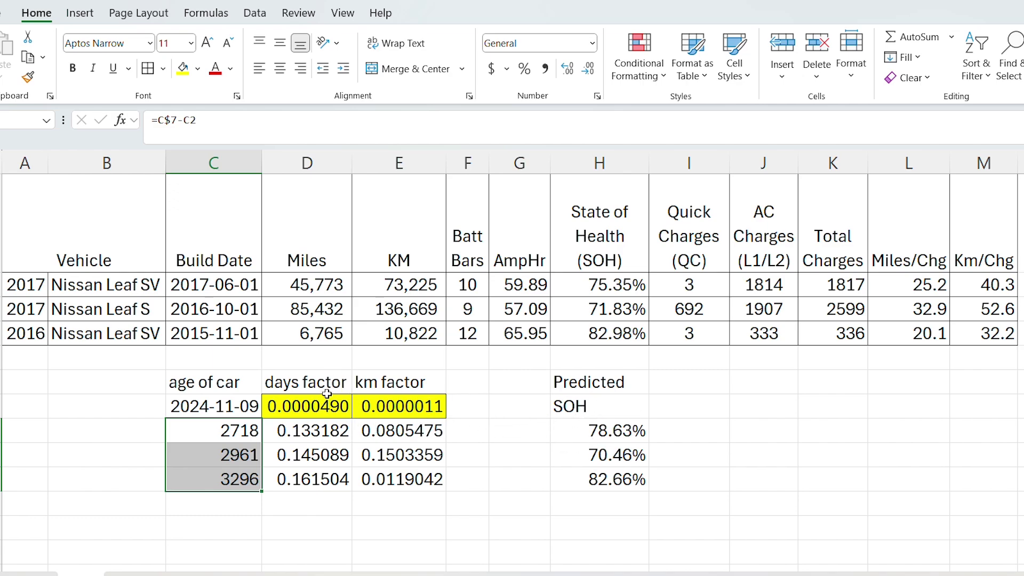
click(317, 411)
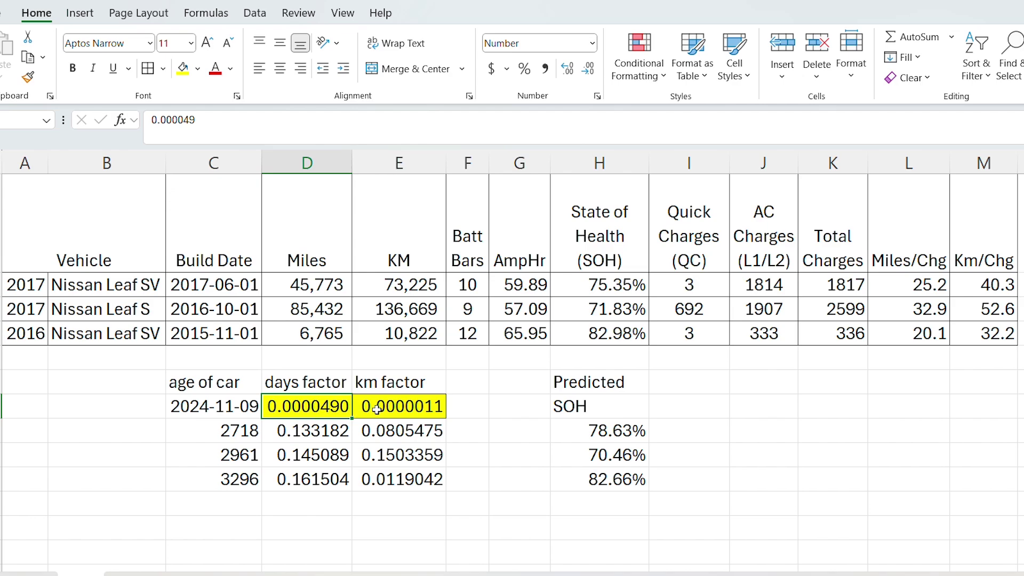
click(377, 410)
click(327, 408)
click(380, 410)
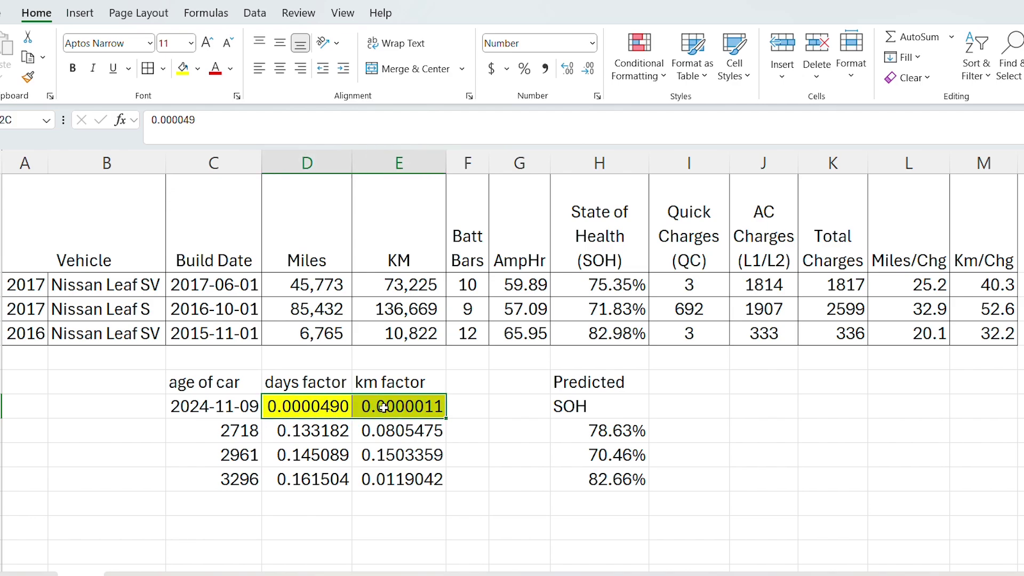
click(337, 410)
click(376, 411)
click(333, 410)
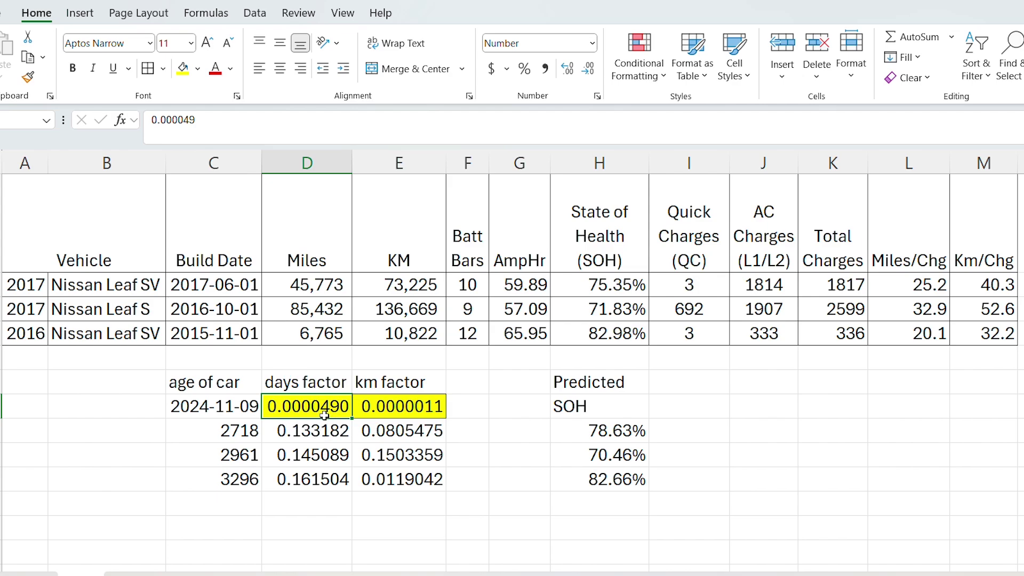
click(318, 435)
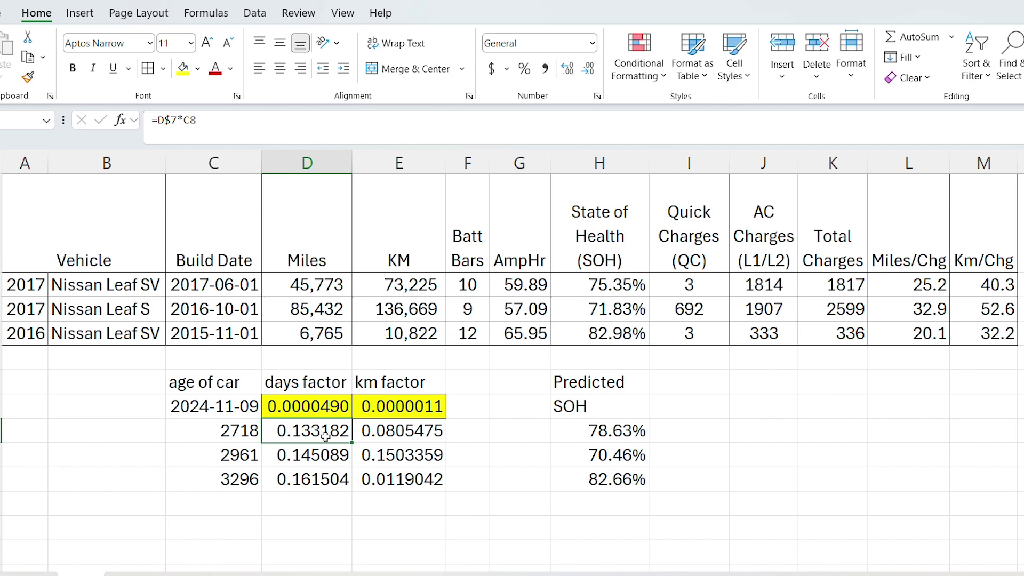
click(233, 434)
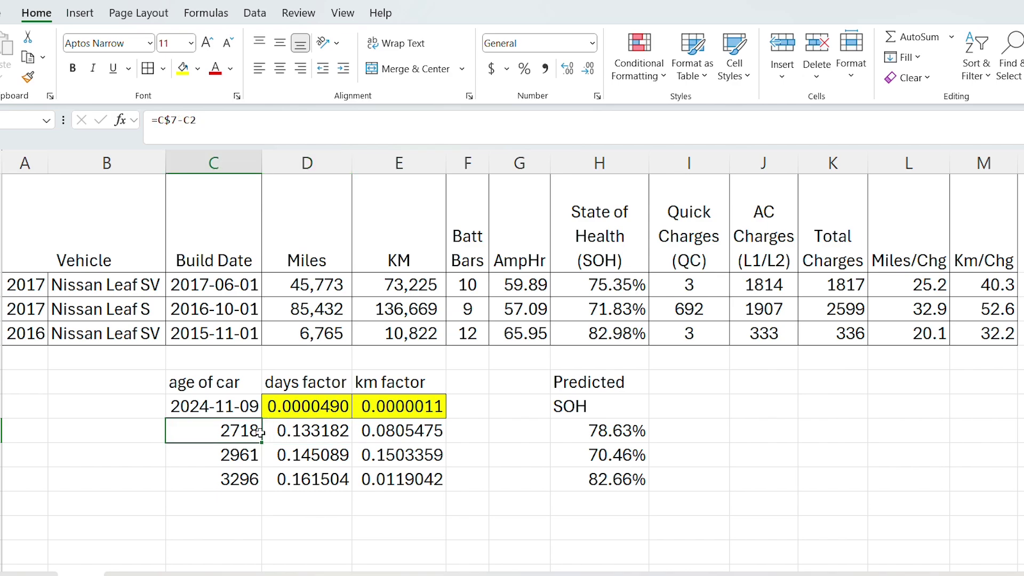
click(301, 432)
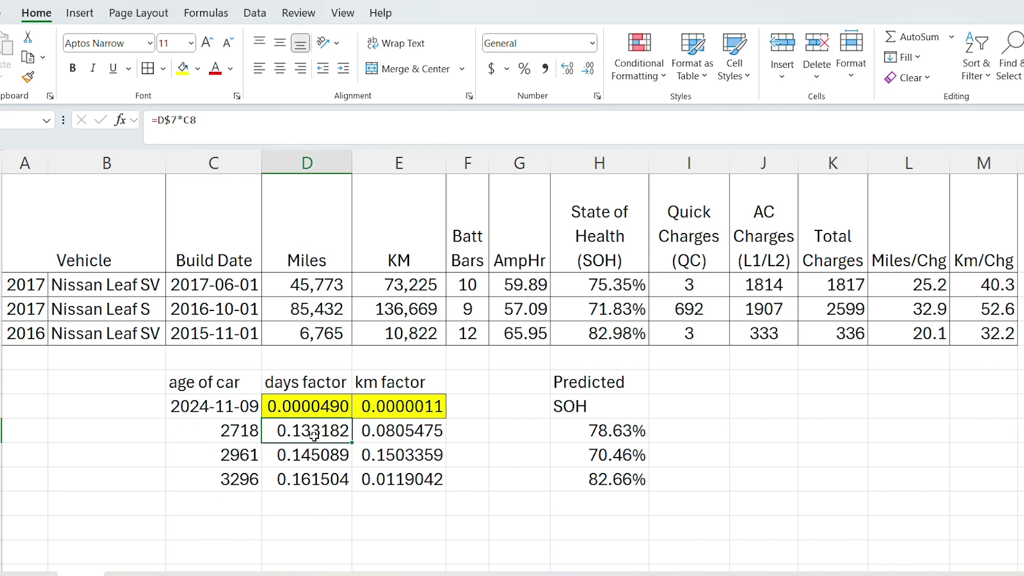
click(313, 460)
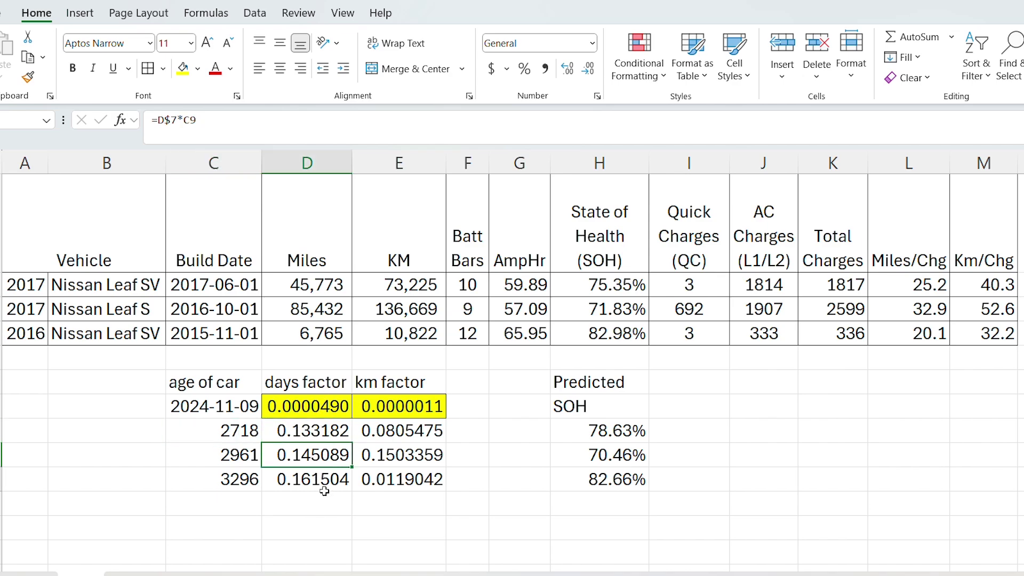
click(331, 435)
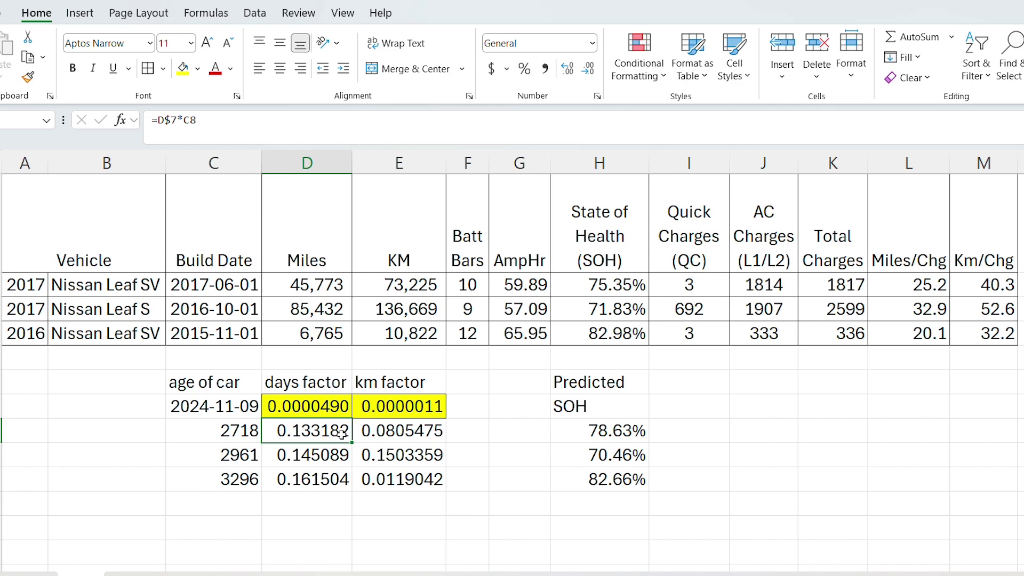
click(315, 461)
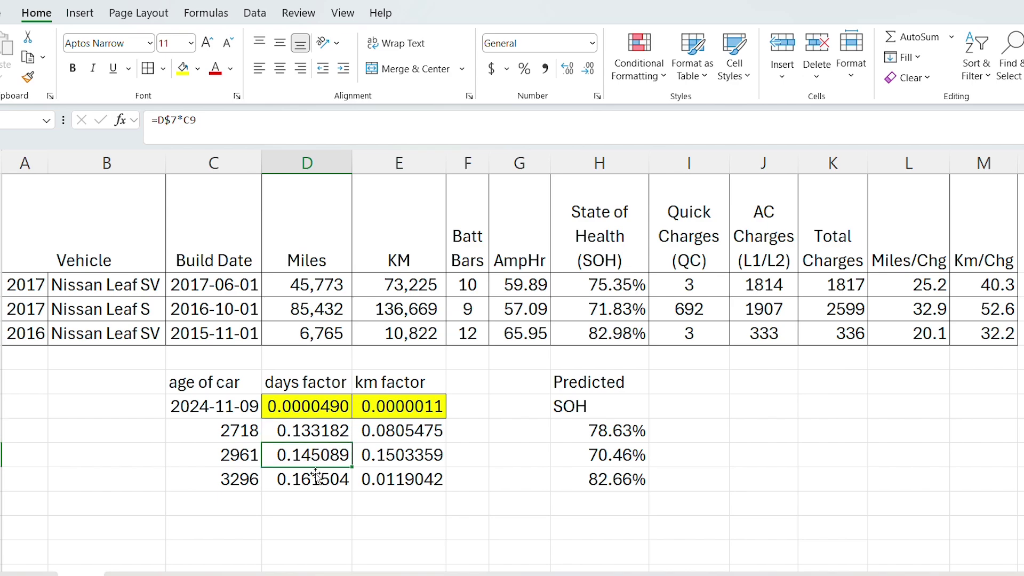
key(Down)
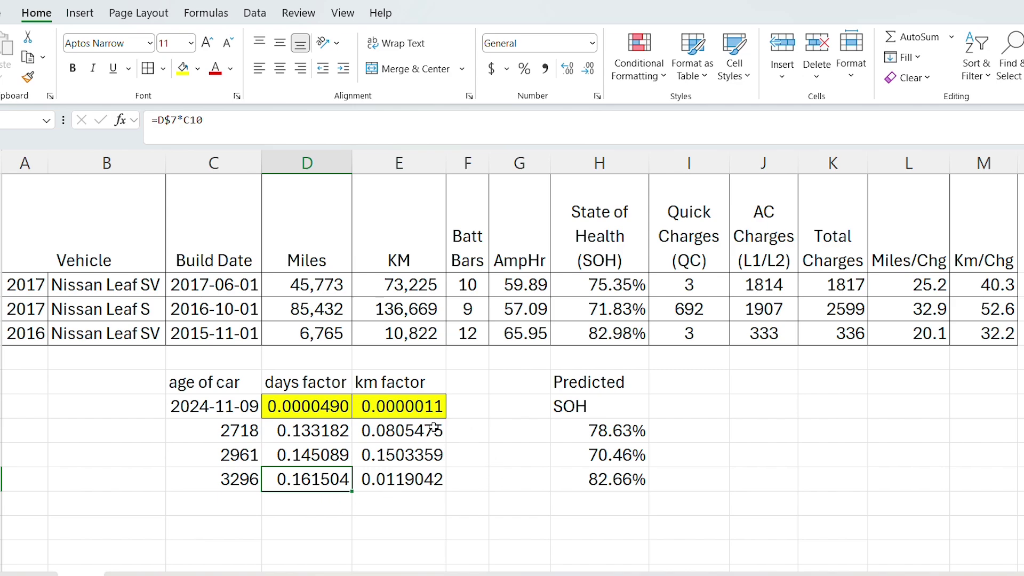
Format the days factor results D8:D10 as two-decimal percentages: 13.32%, 14.51%, 16.15%
drag(313, 429, 320, 480)
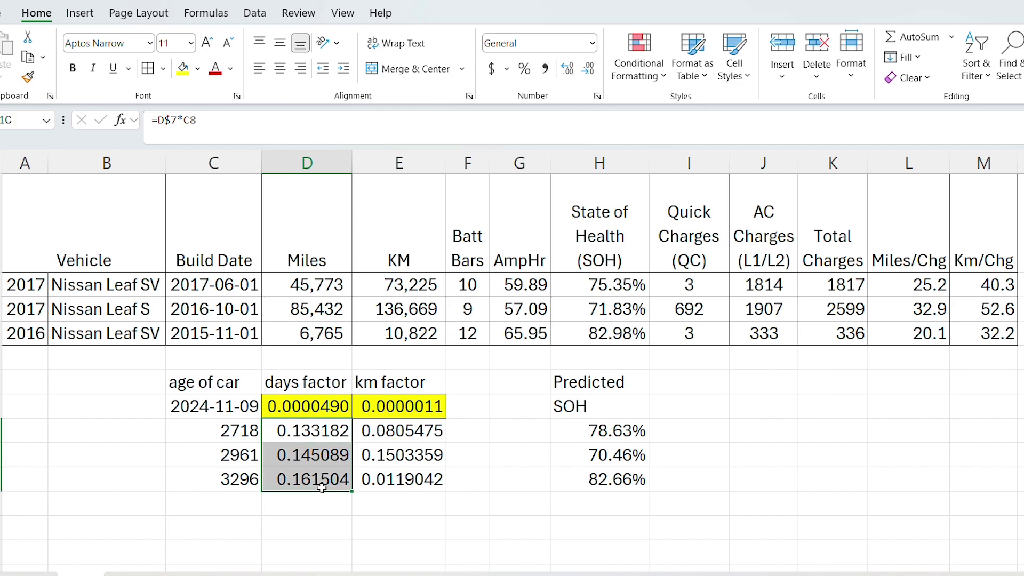
click(527, 70)
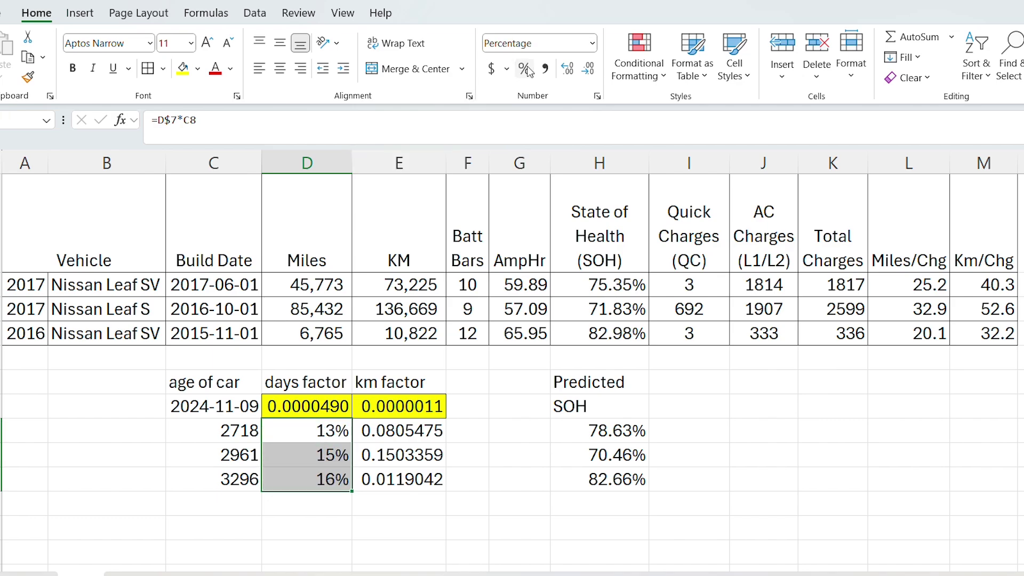
click(568, 69)
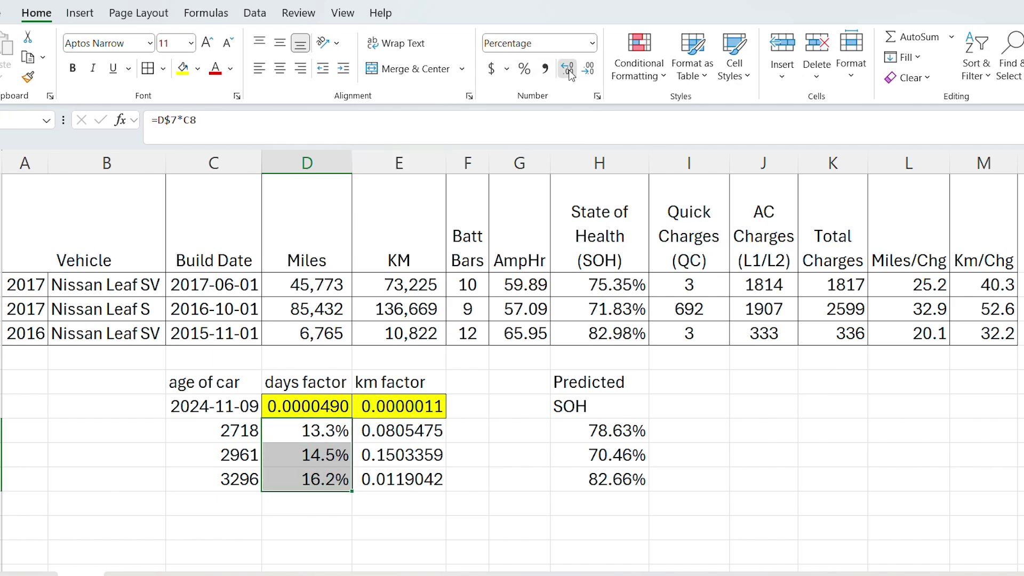
click(568, 69)
Format the km factor results E8:E10 as two-decimal percentages (8.05%, 15.03%, 1.19%) and check the E7 rate
drag(438, 433, 435, 479)
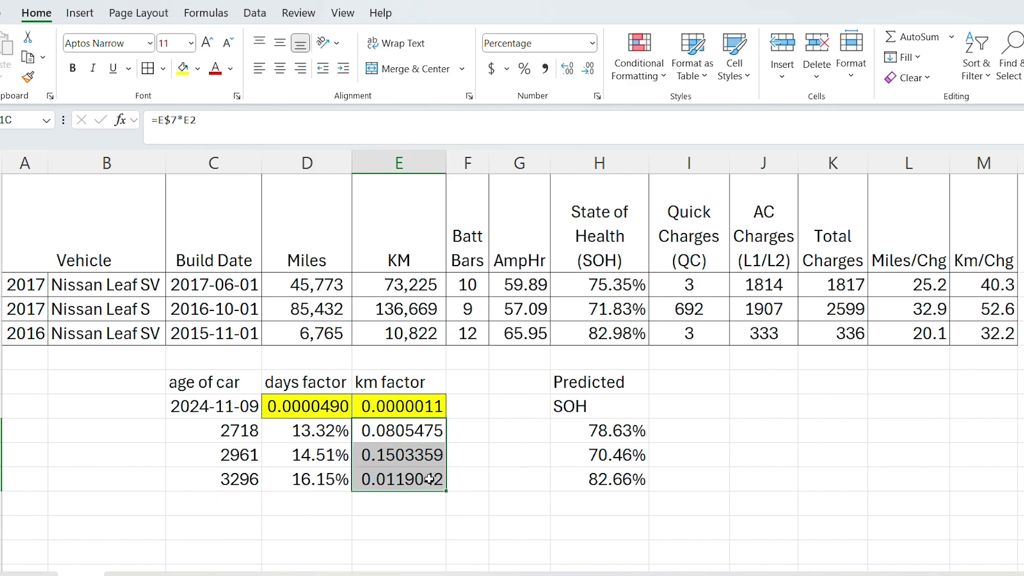
click(524, 68)
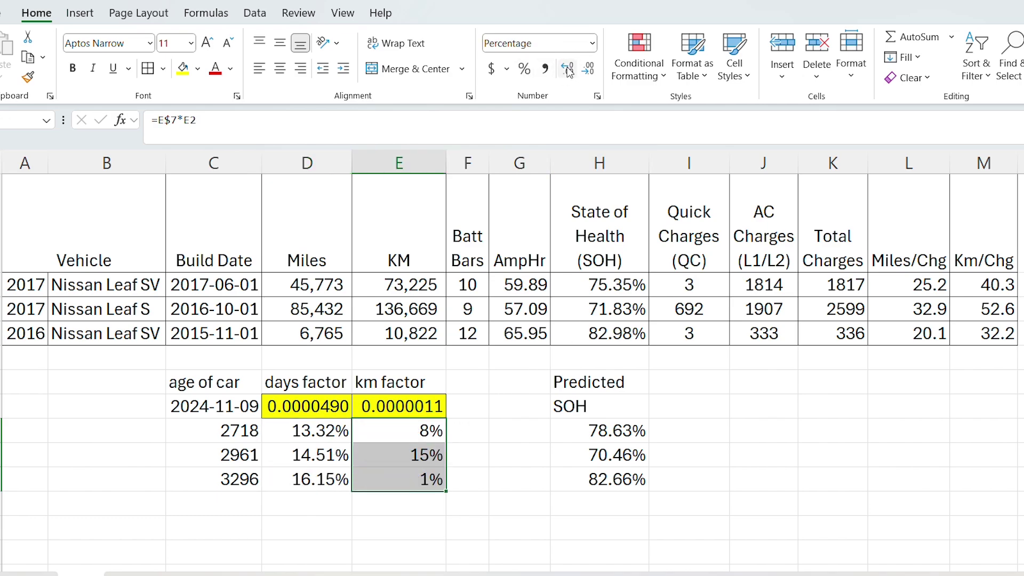
click(568, 70)
click(568, 69)
click(568, 69)
click(590, 70)
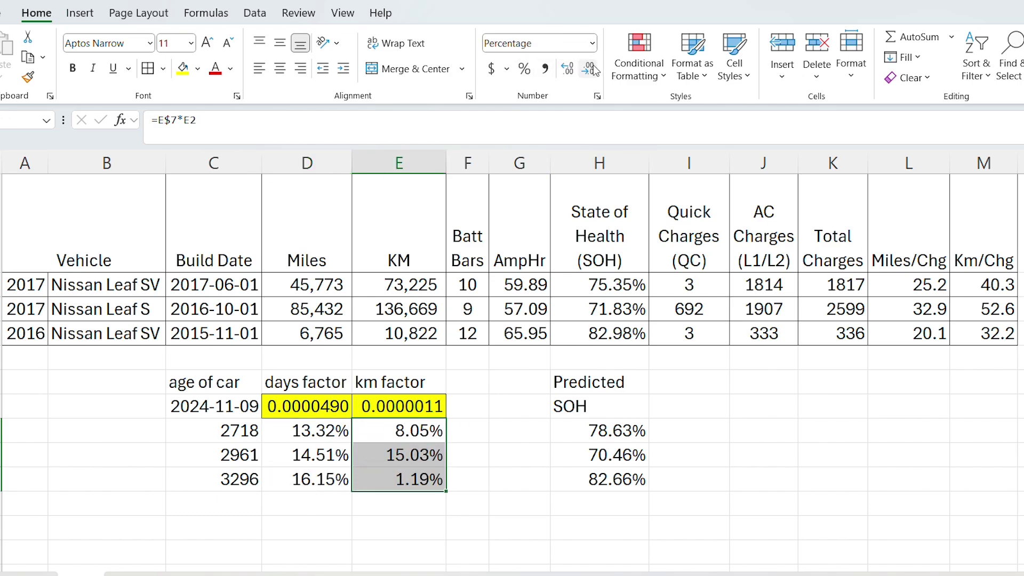
click(423, 410)
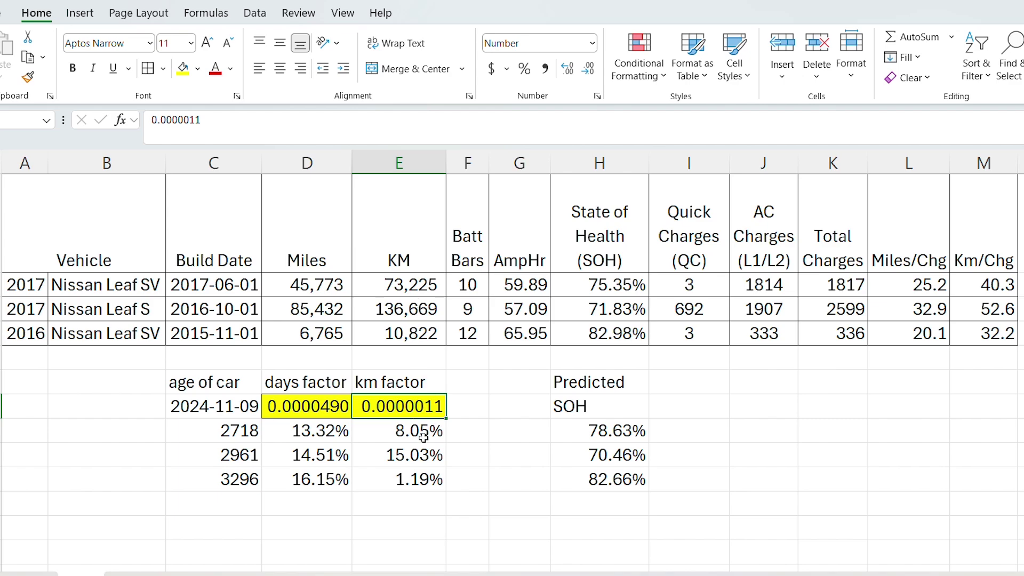
drag(424, 431, 426, 475)
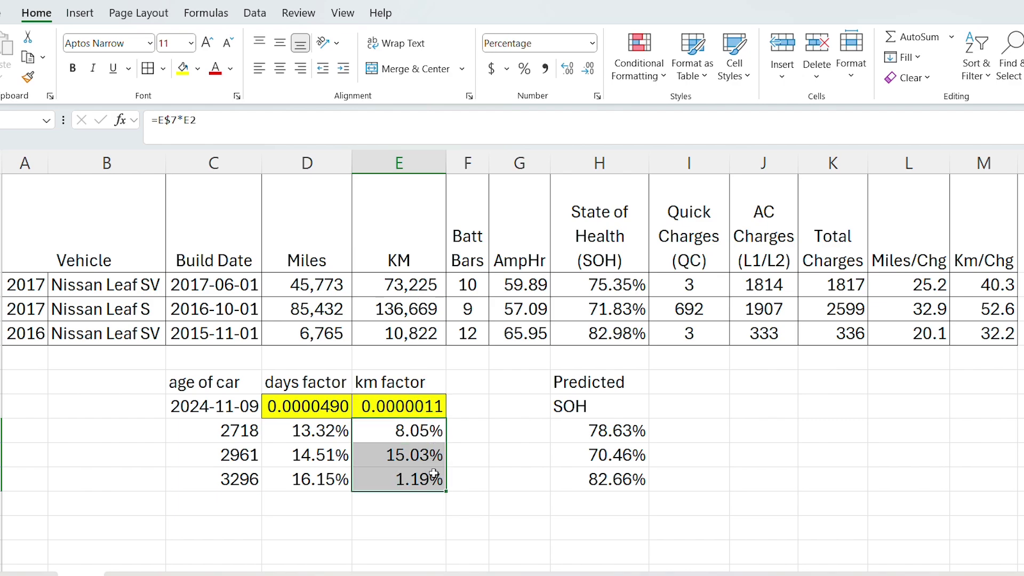
click(387, 437)
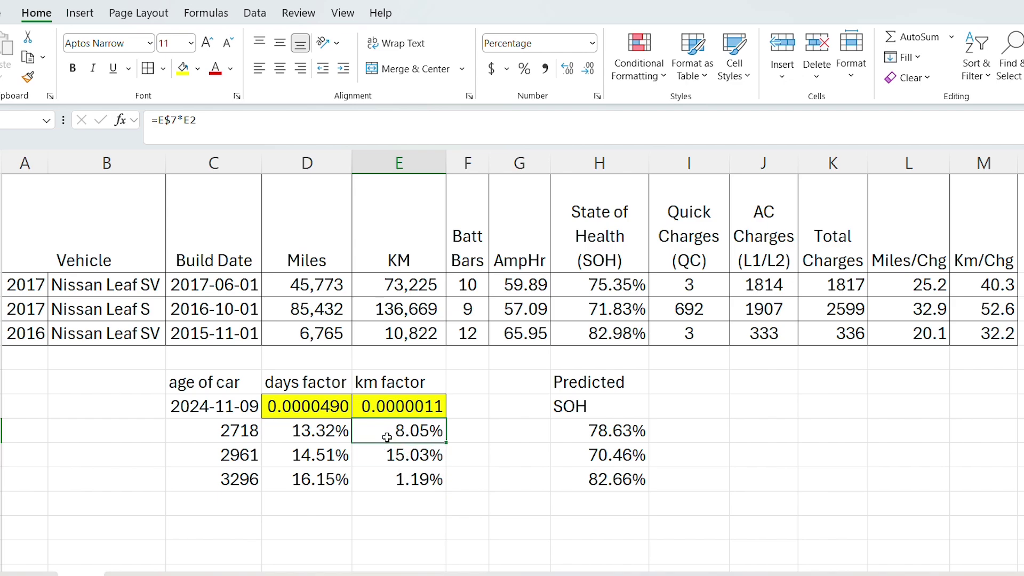
click(583, 436)
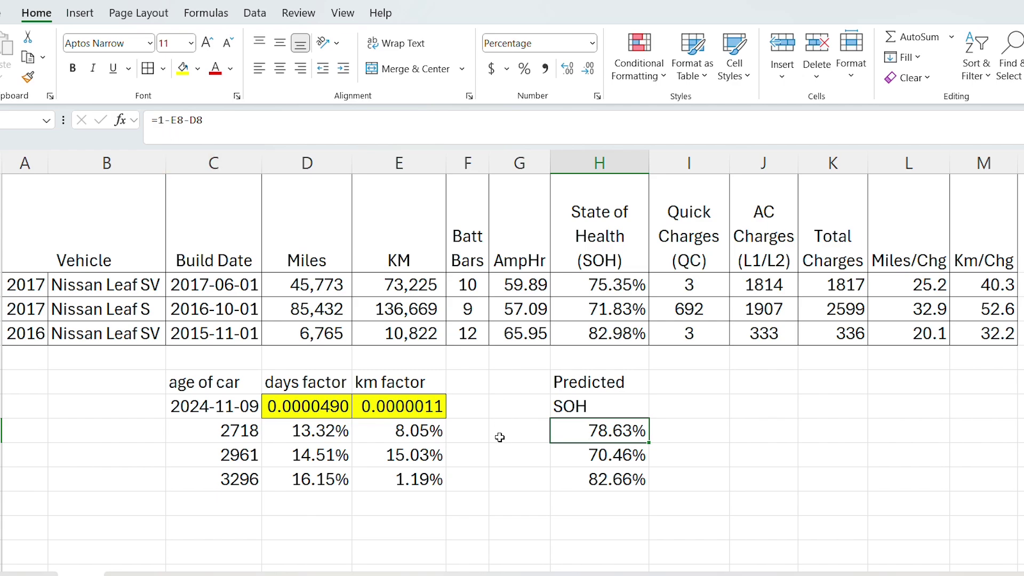
click(391, 437)
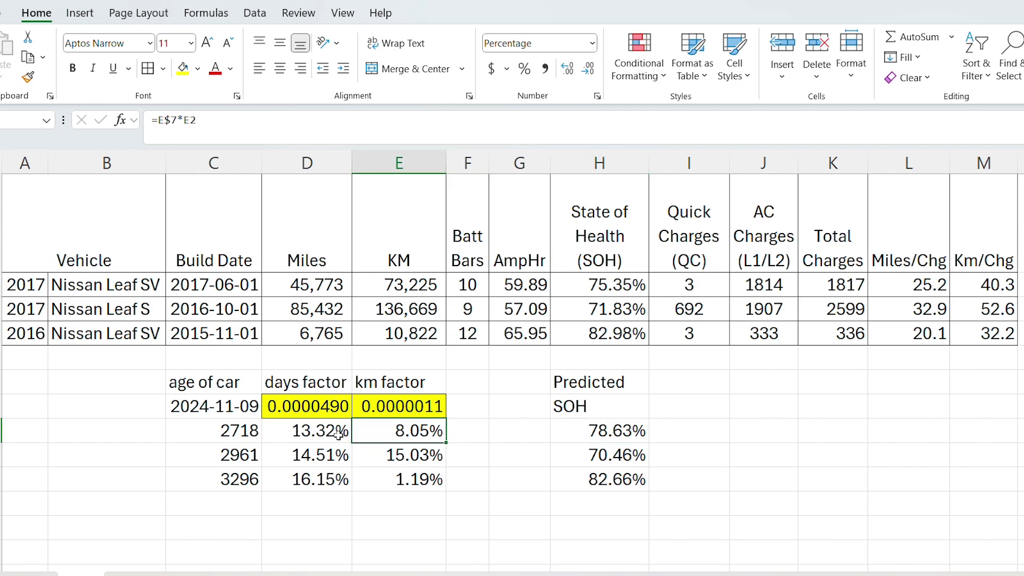
click(298, 434)
click(573, 434)
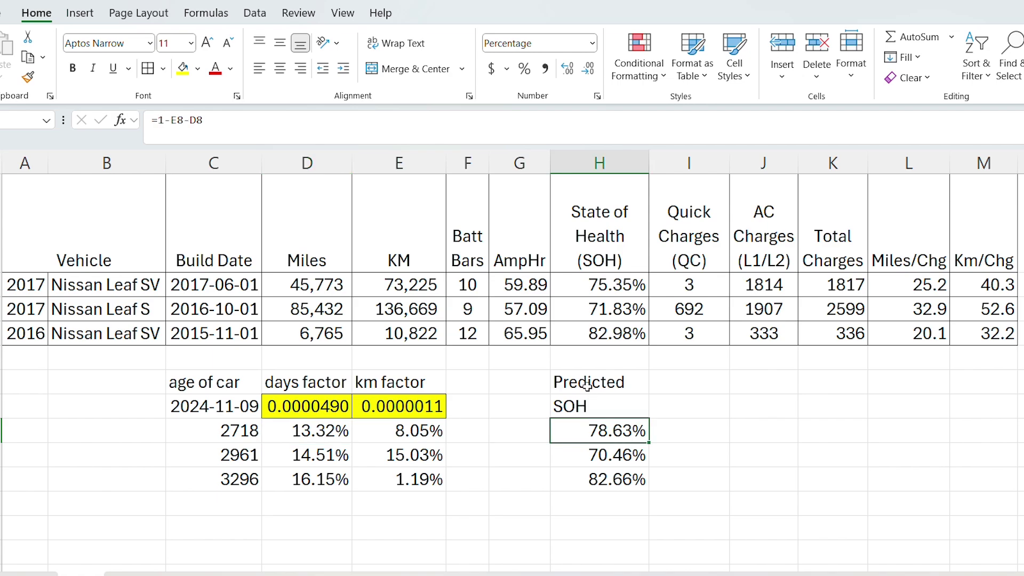
click(590, 287)
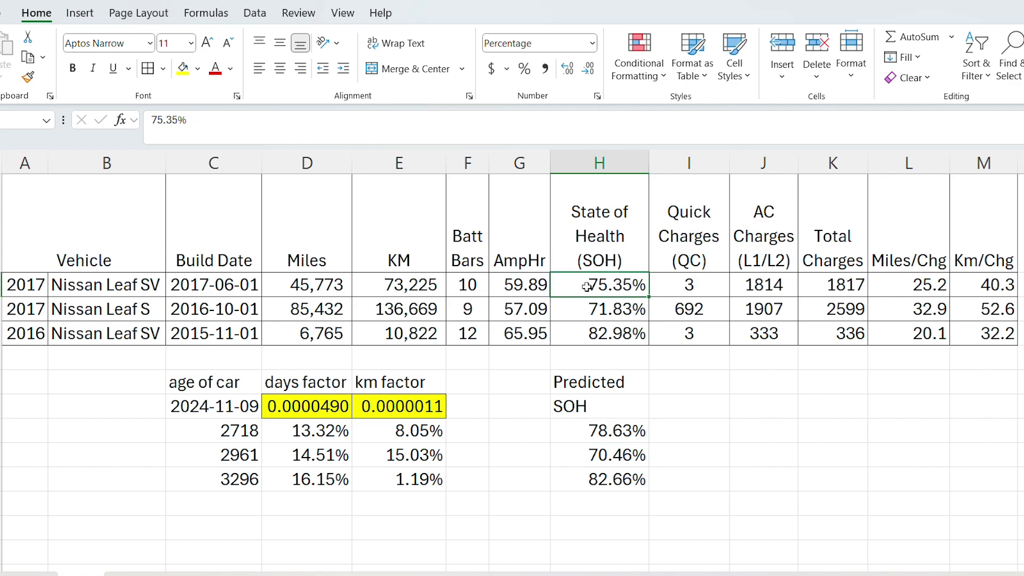
click(585, 441)
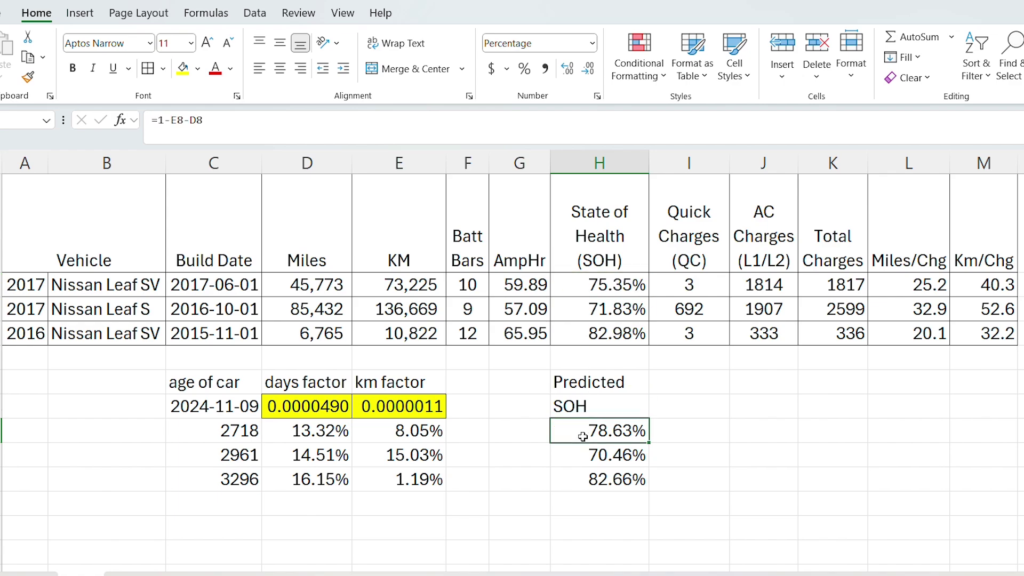
drag(411, 411, 384, 411)
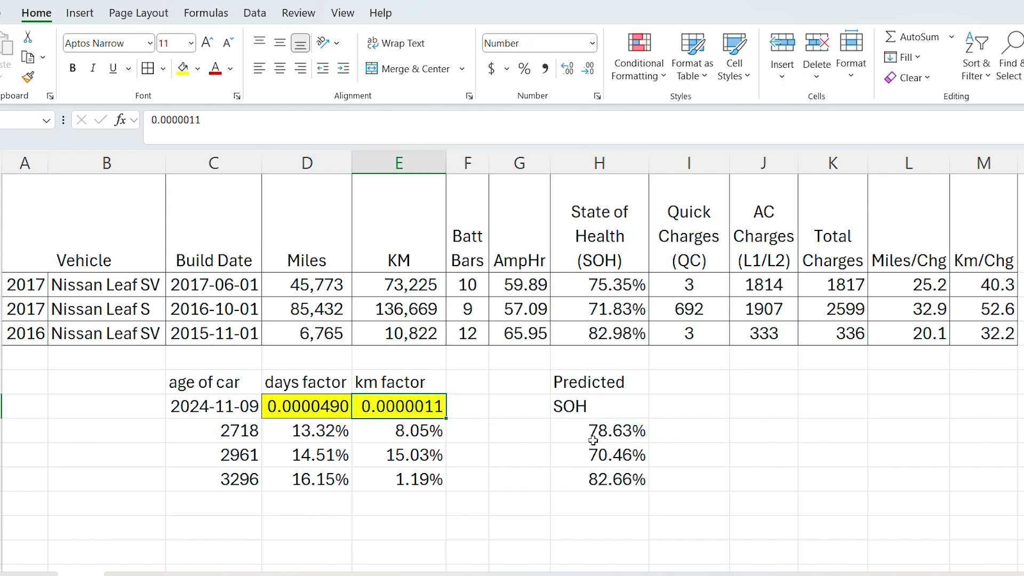
click(623, 290)
click(633, 433)
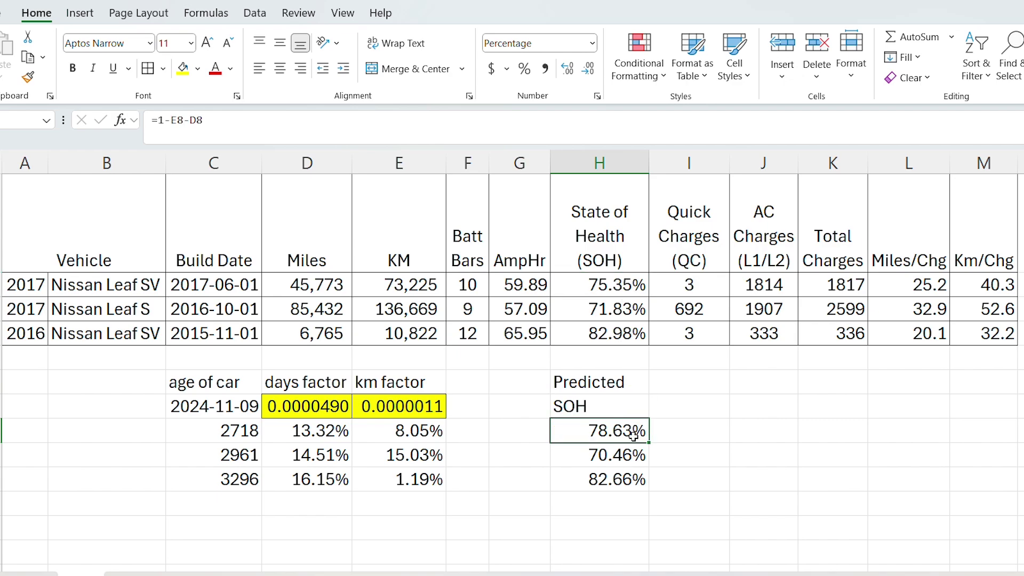
click(628, 316)
click(635, 465)
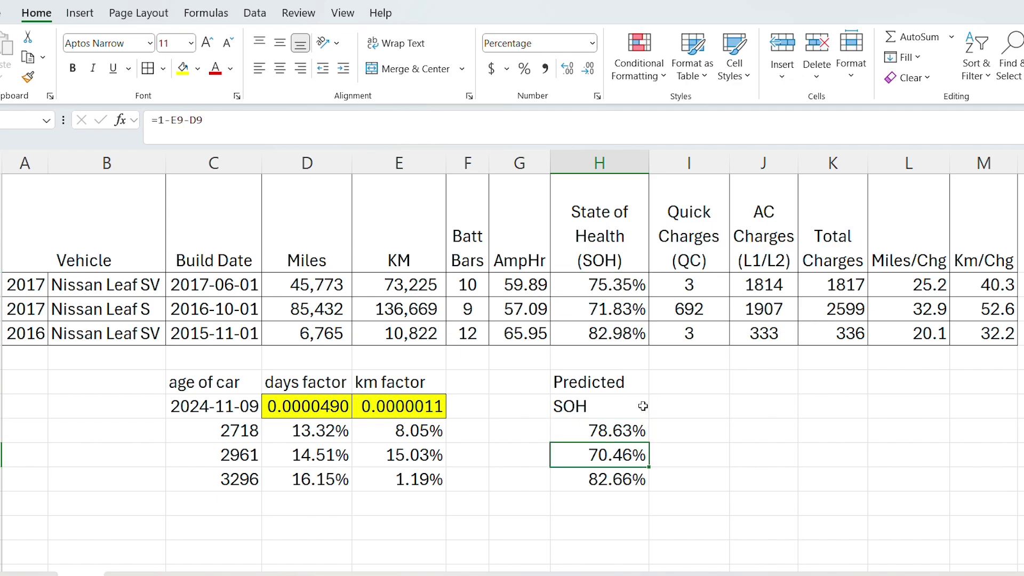
click(632, 340)
click(622, 483)
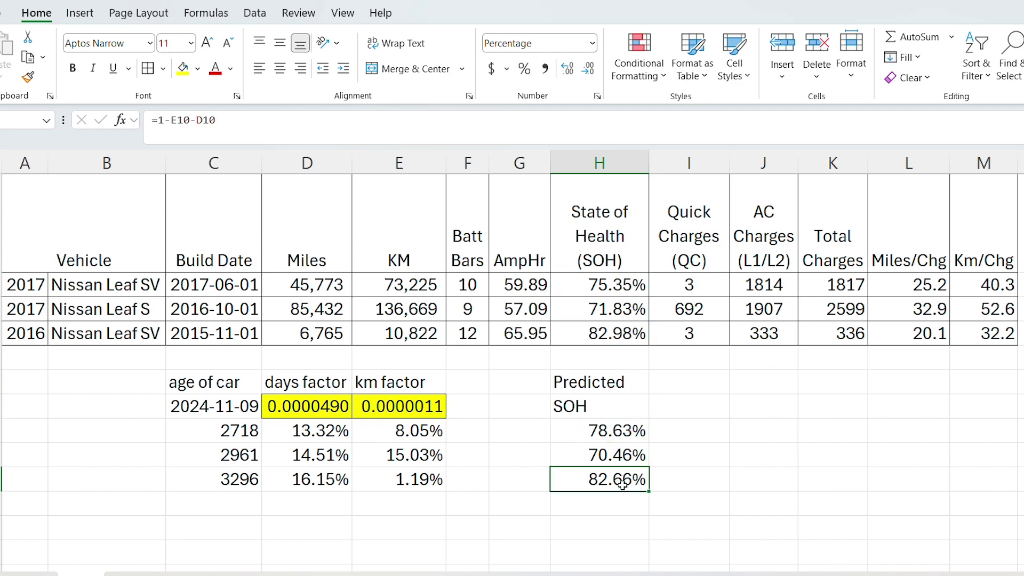
click(289, 484)
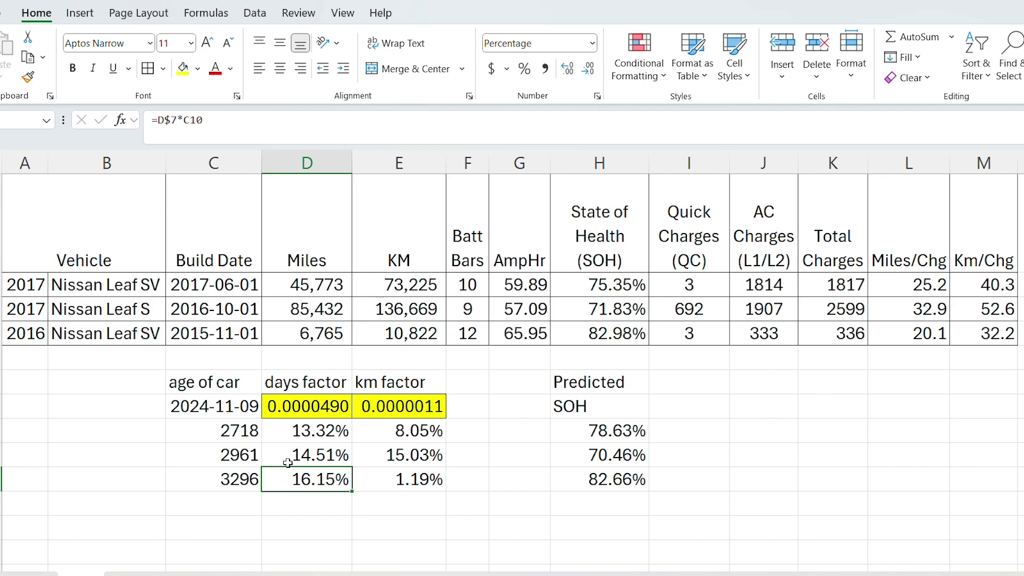
click(233, 485)
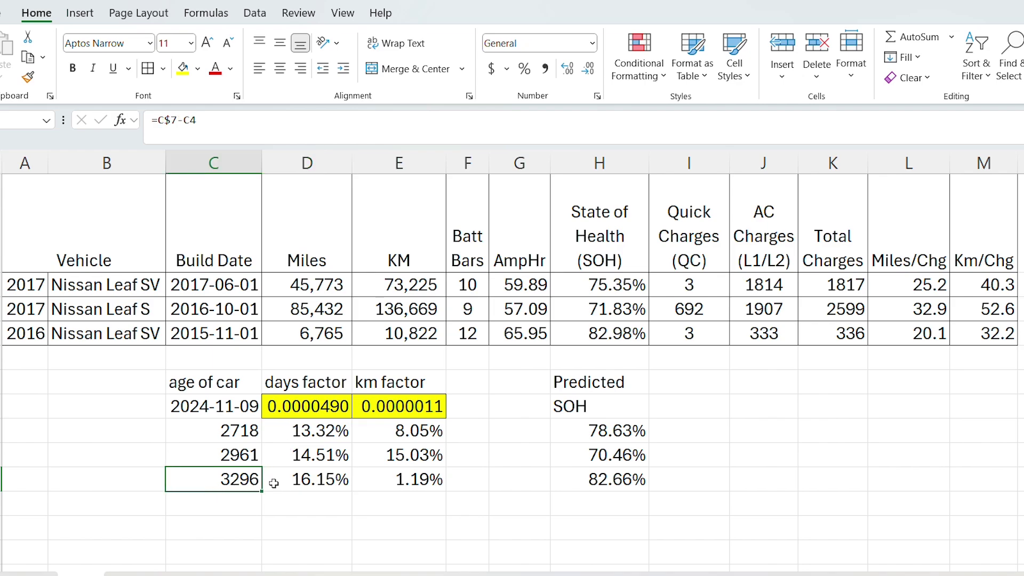
click(281, 483)
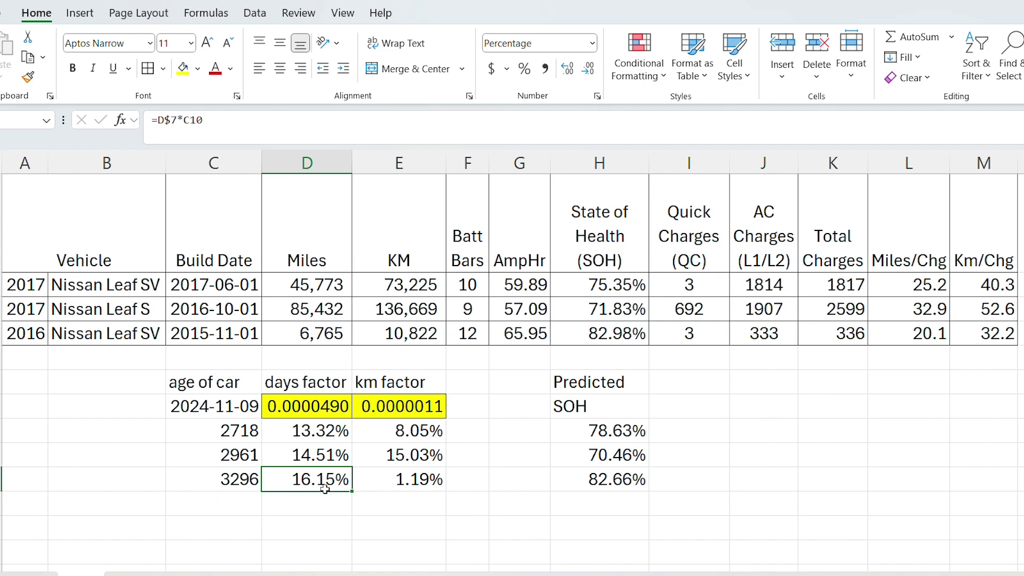
click(388, 408)
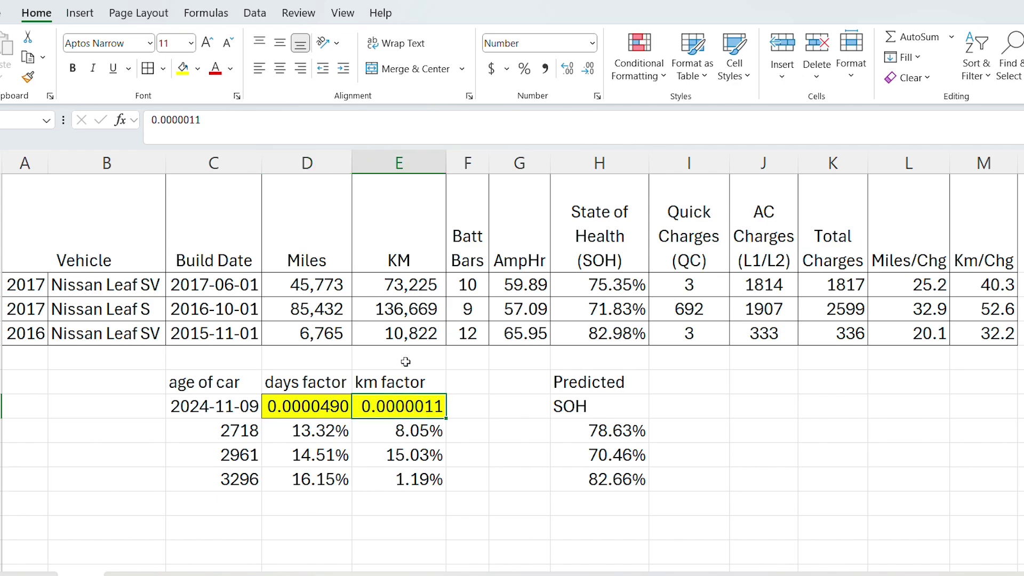
click(383, 336)
click(381, 480)
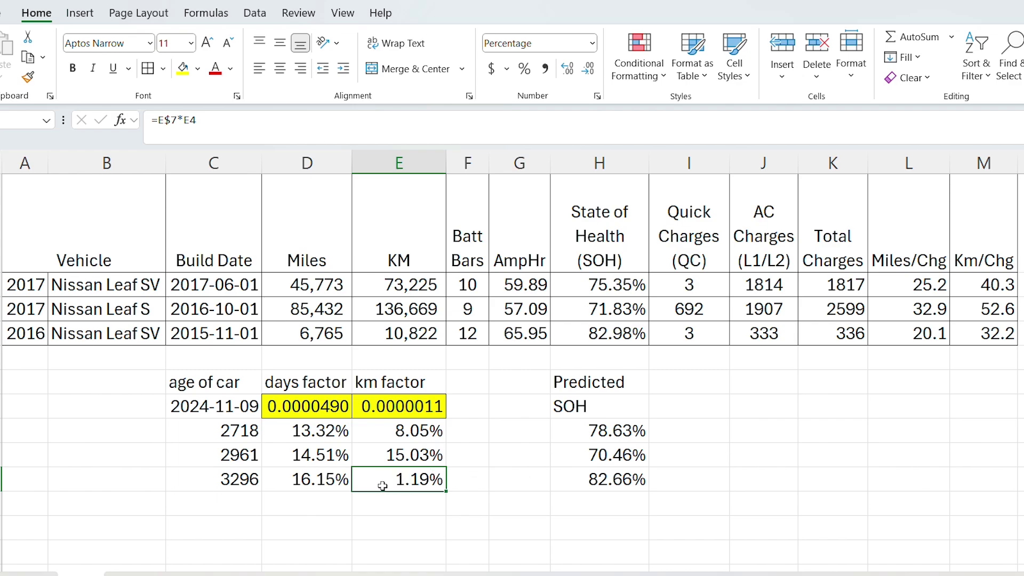
drag(347, 486, 401, 483)
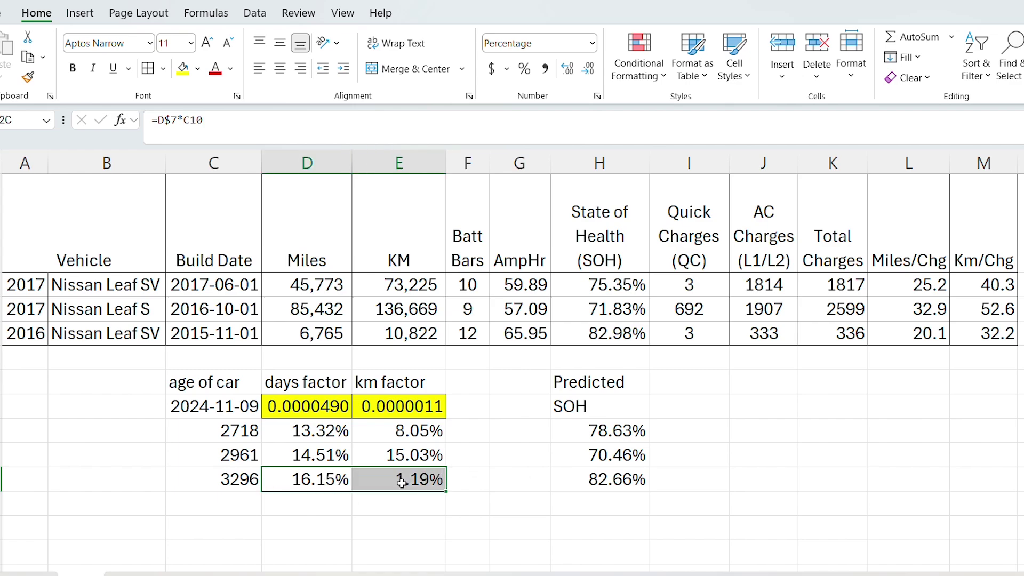
click(571, 486)
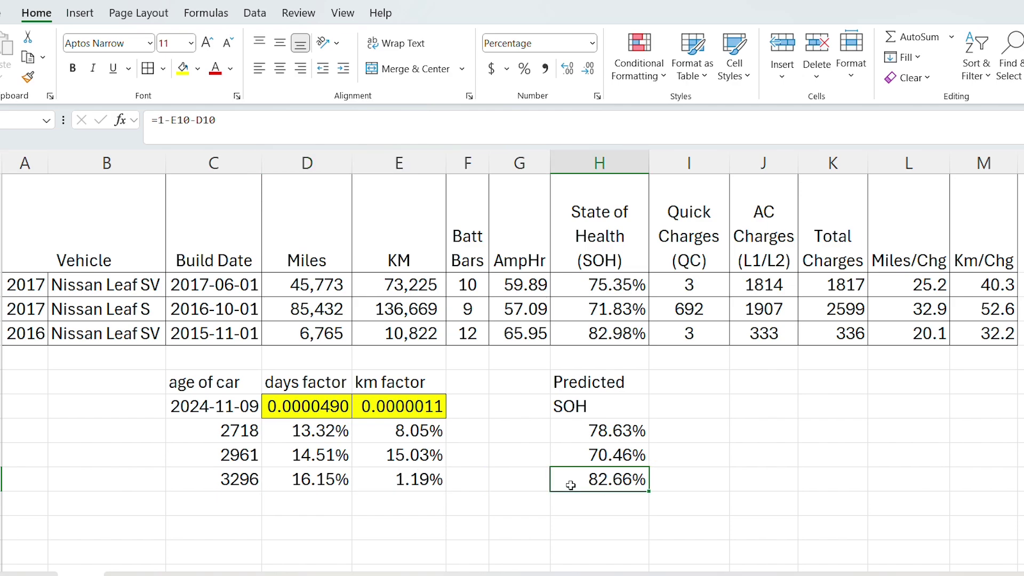
click(581, 336)
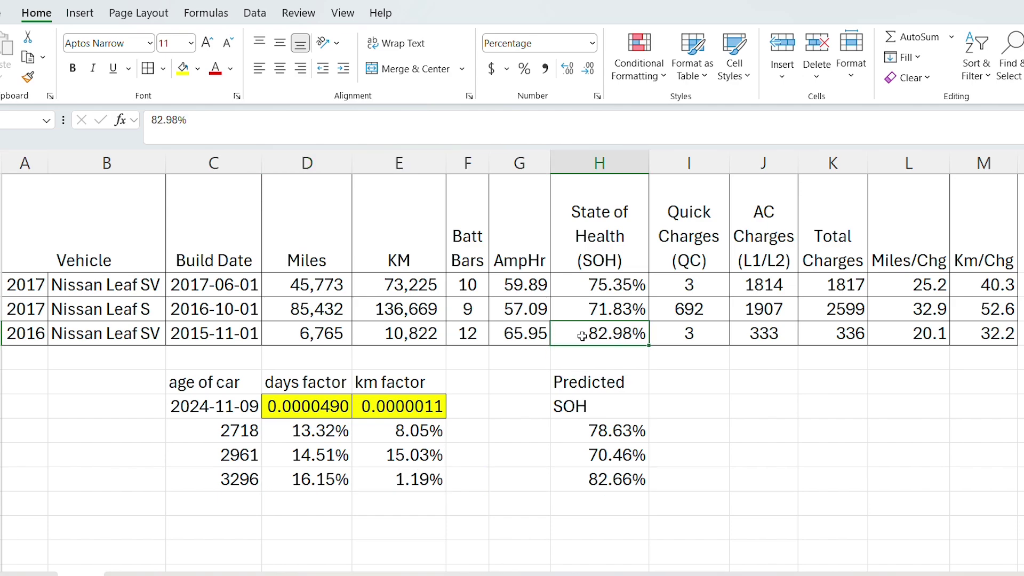
click(580, 484)
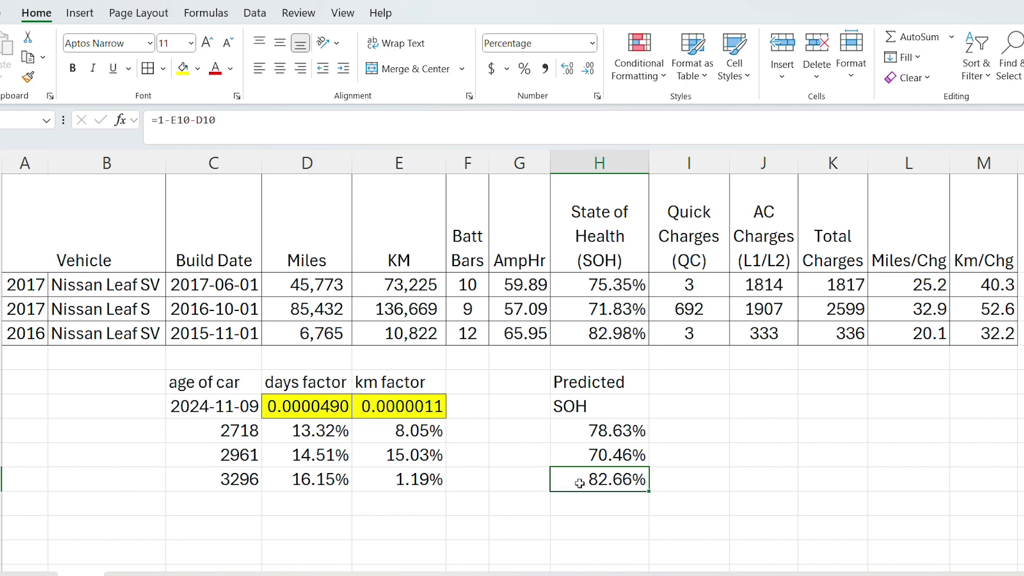
click(222, 508)
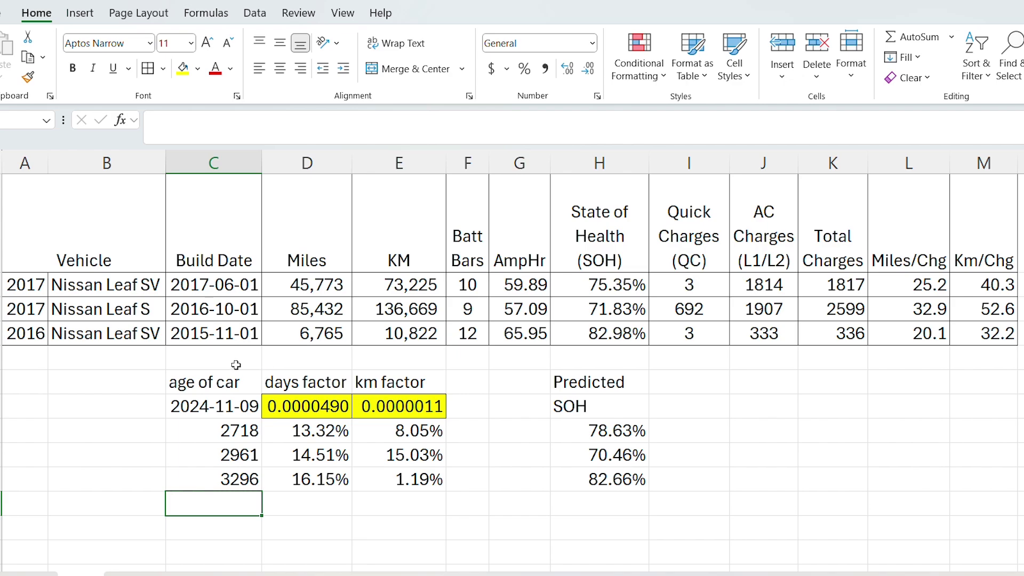
drag(234, 295, 236, 329)
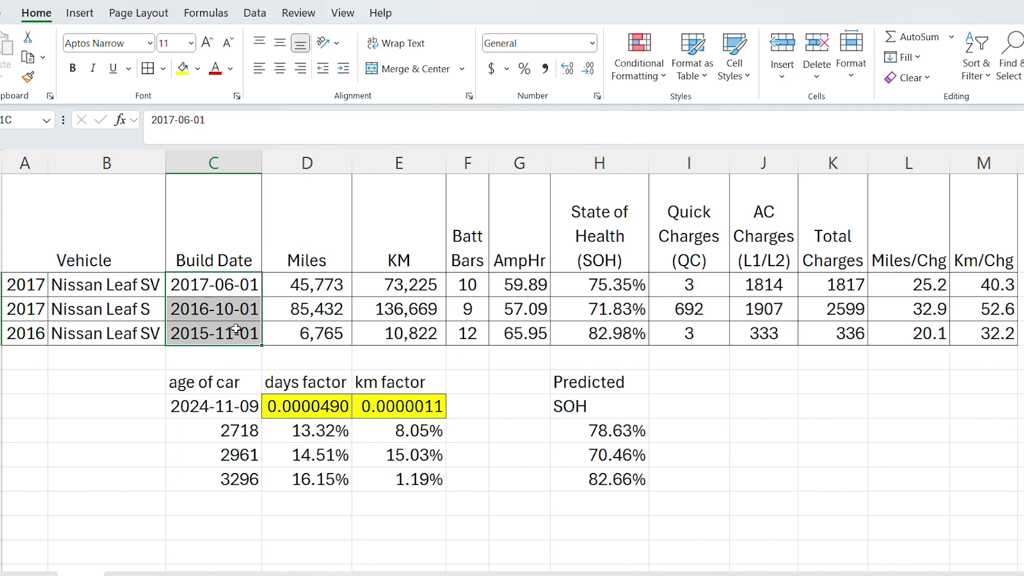
click(235, 314)
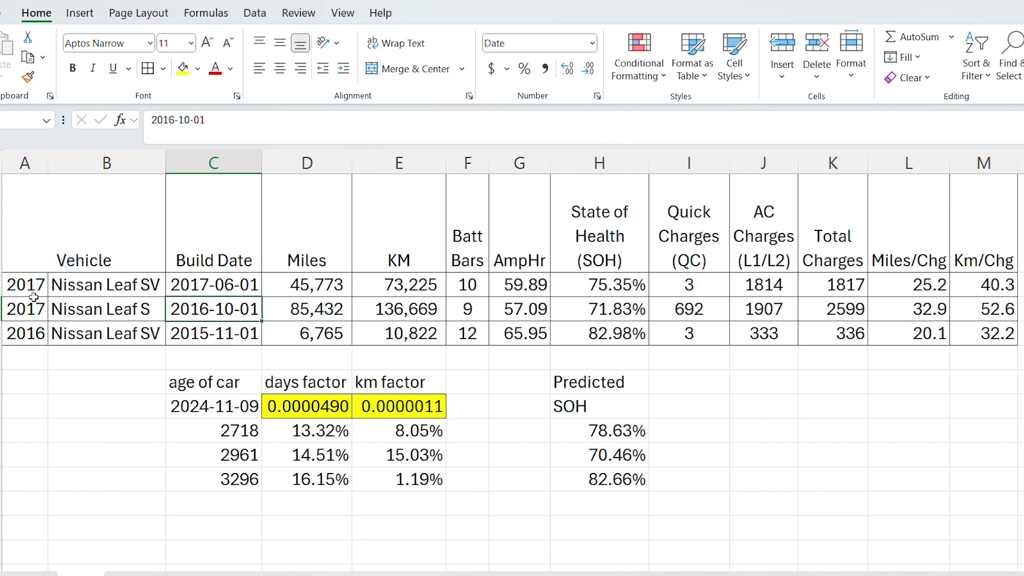
drag(33, 297, 213, 312)
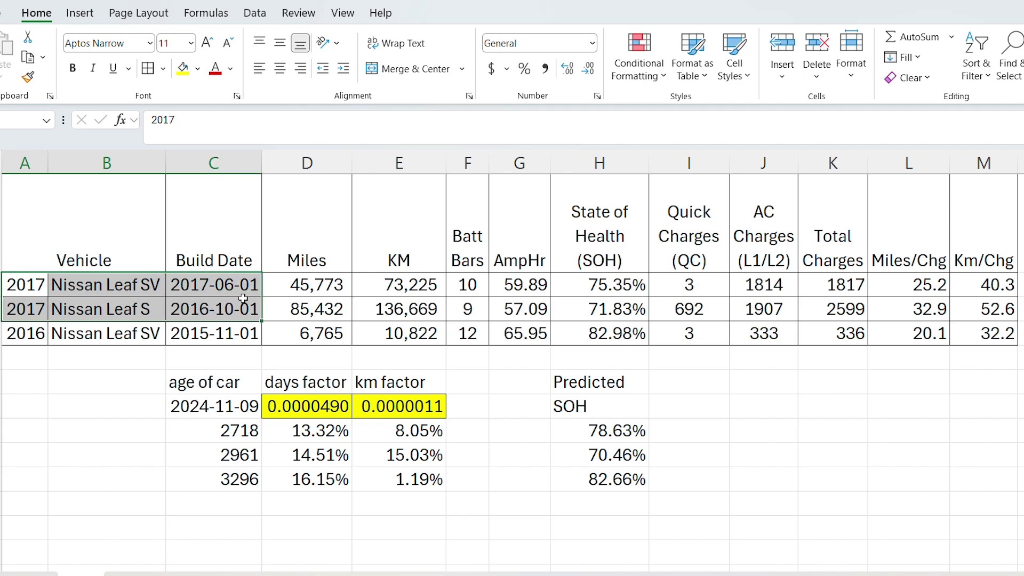
click(229, 506)
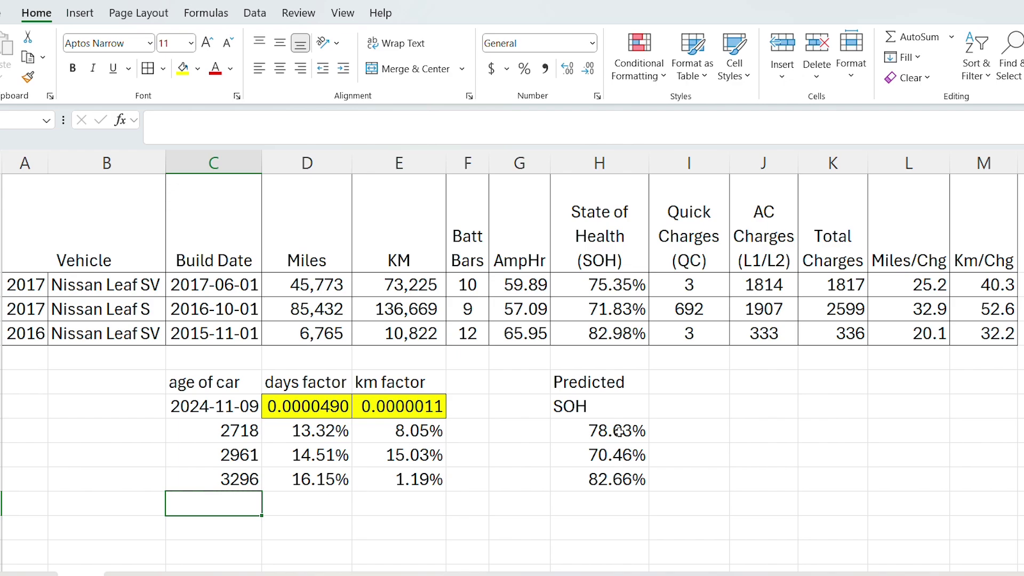
click(724, 312)
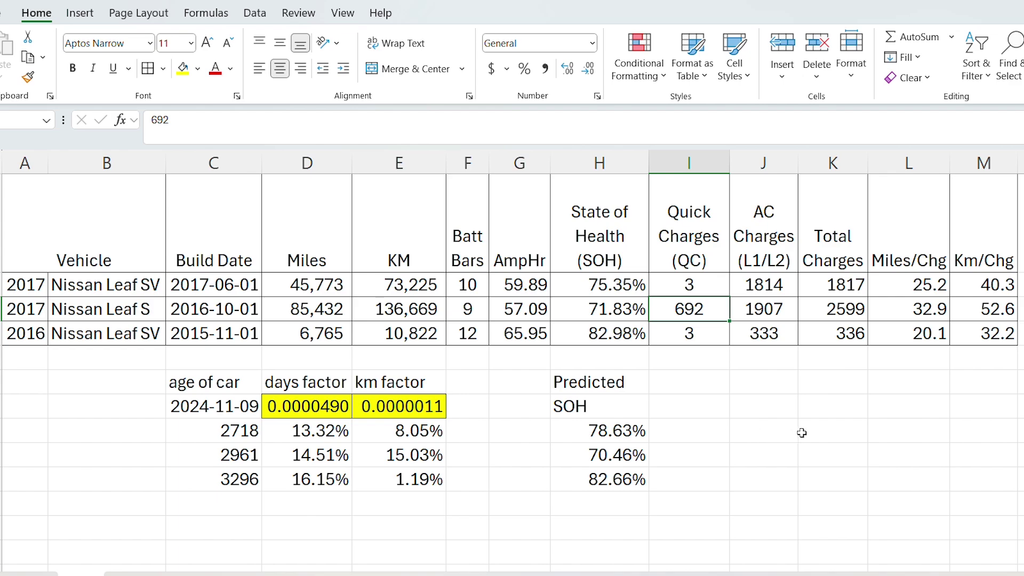
click(220, 511)
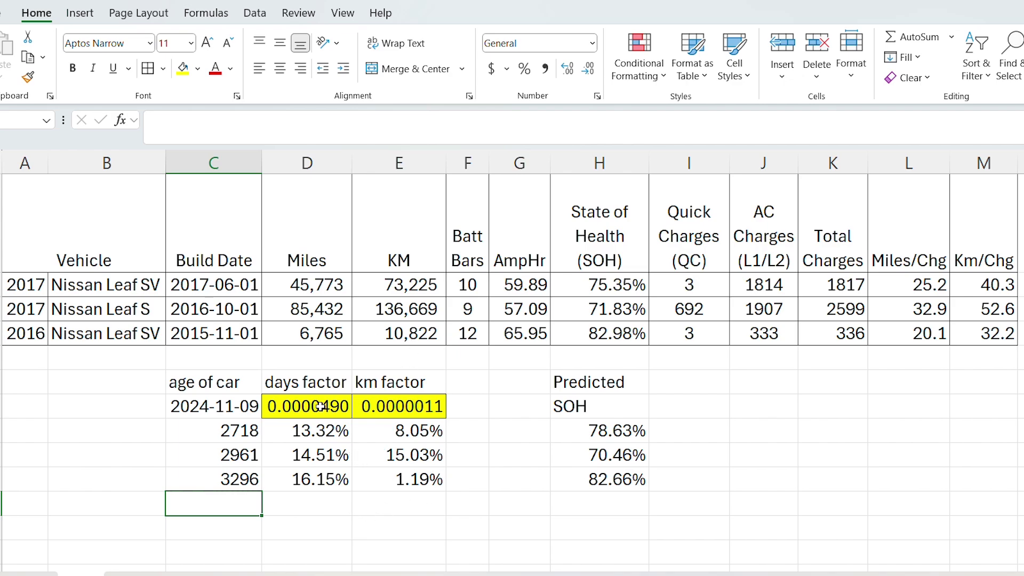
drag(320, 407, 386, 409)
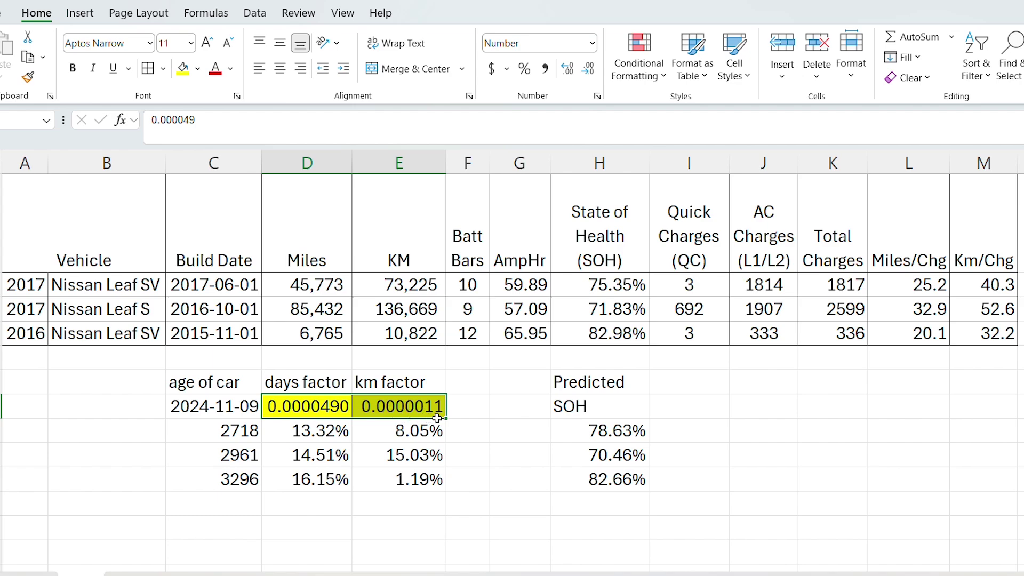
click(571, 509)
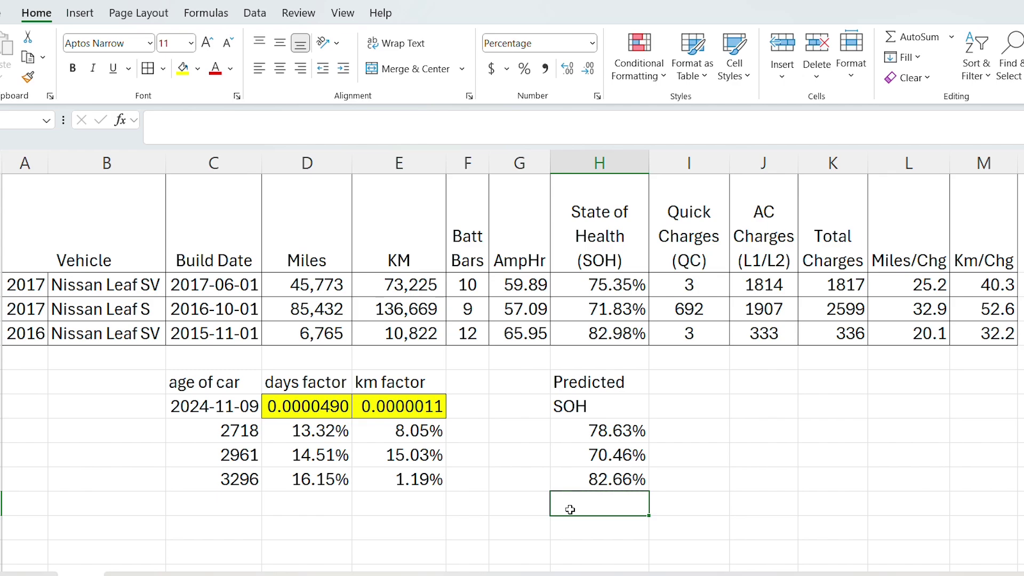
click(255, 511)
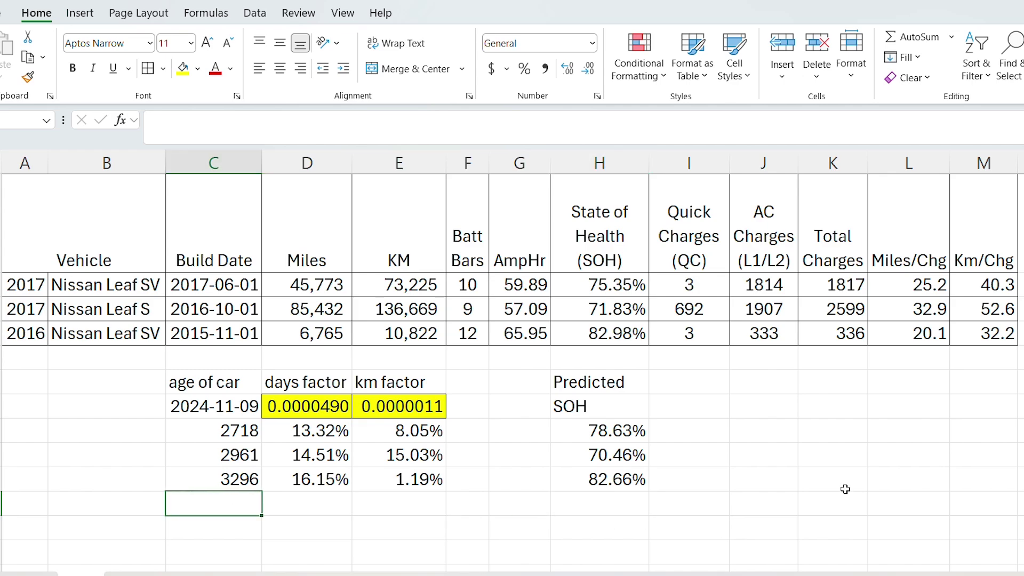
text(3000)
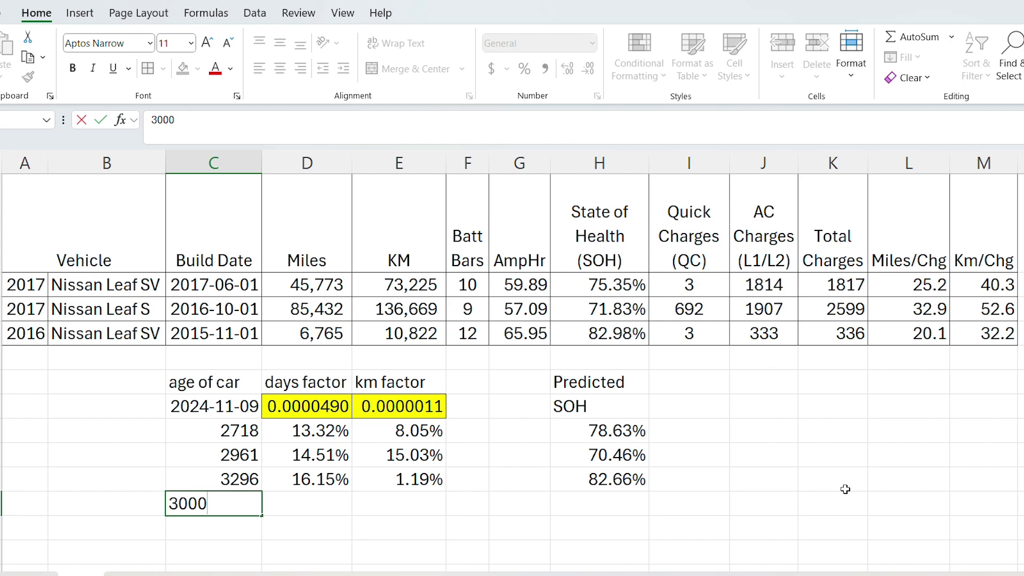
key(Tab)
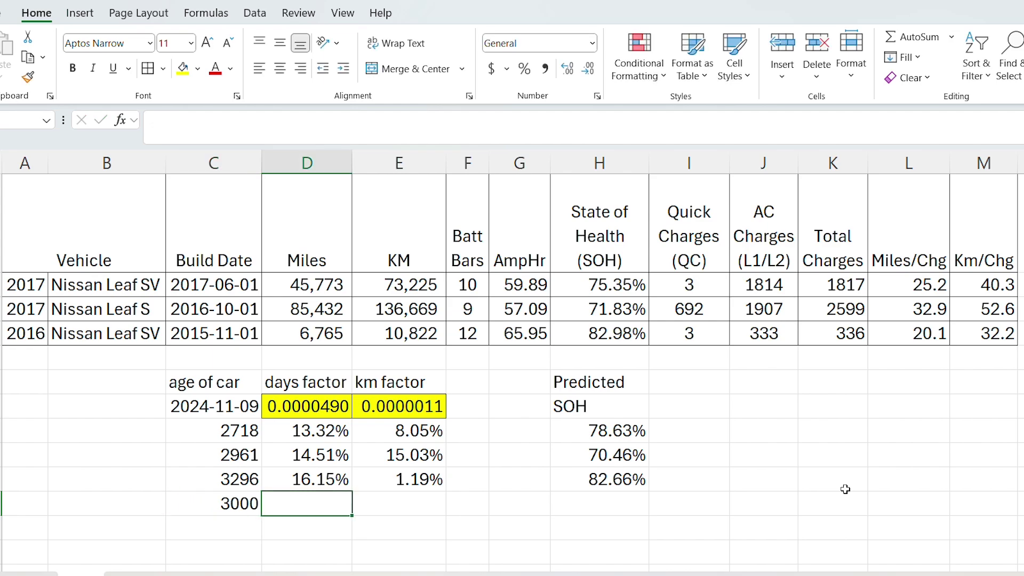
key(shift+Up)
key(shift+Right)
key(shift+Right)
key(shift+Right)
key(shift+Right)
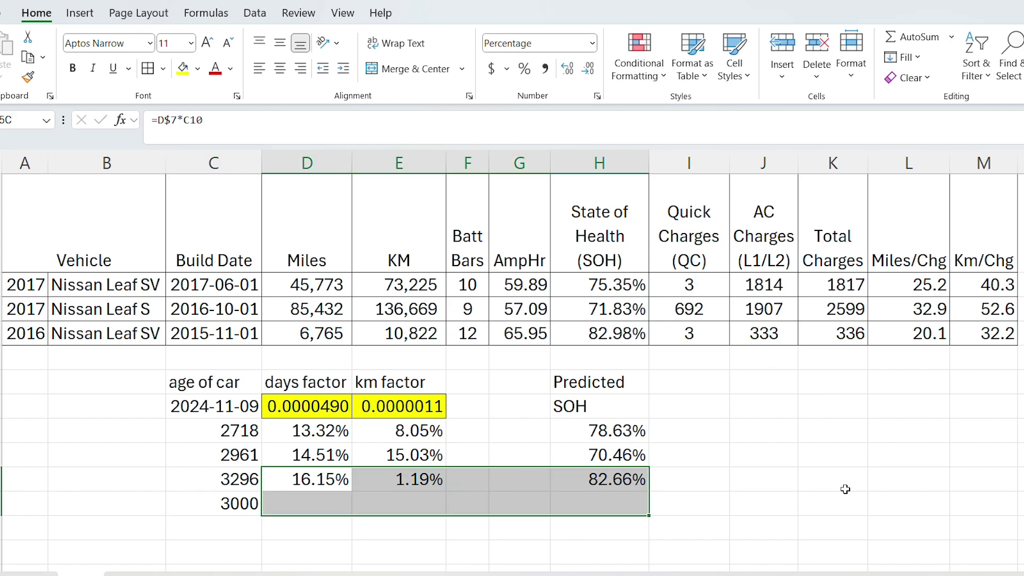
key(ctrl+d)
key(shift+BackSpace)
key(Right)
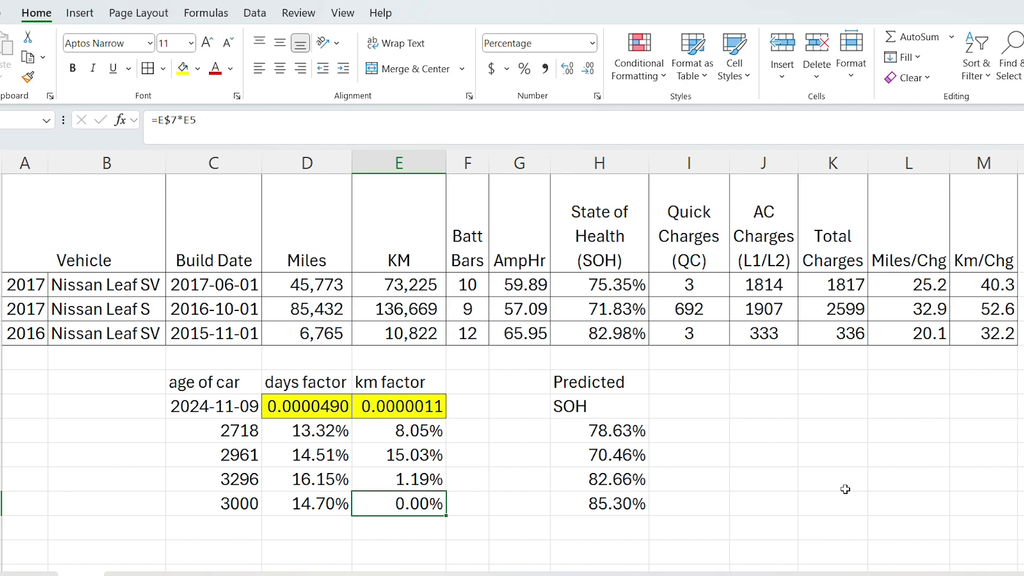
click(405, 363)
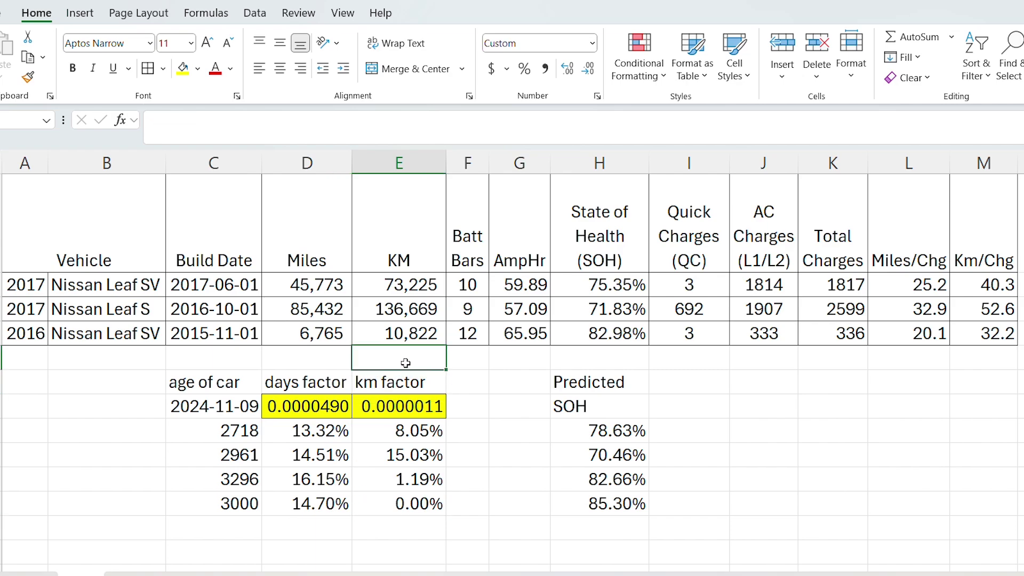
text(10000)
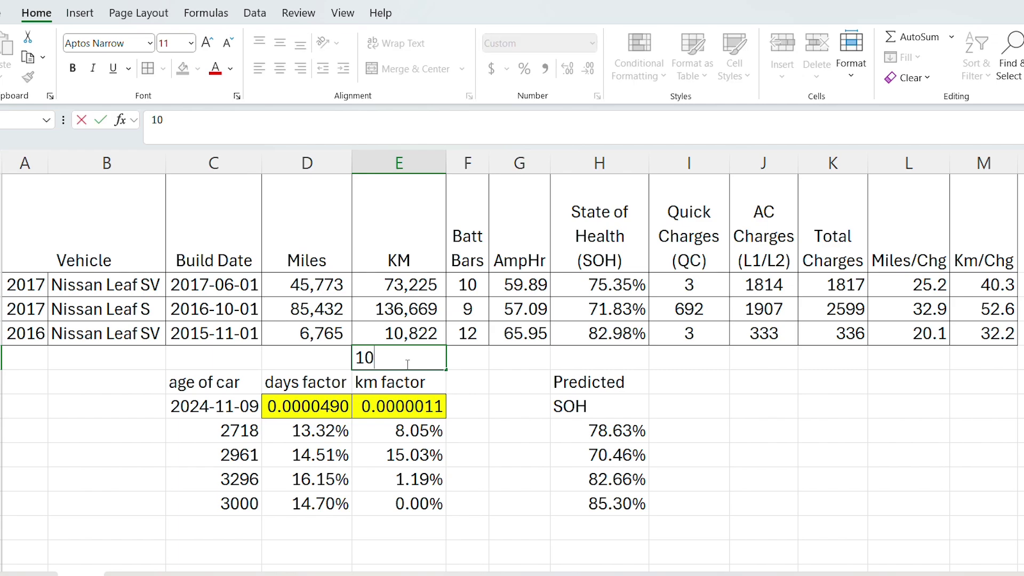
key(Return)
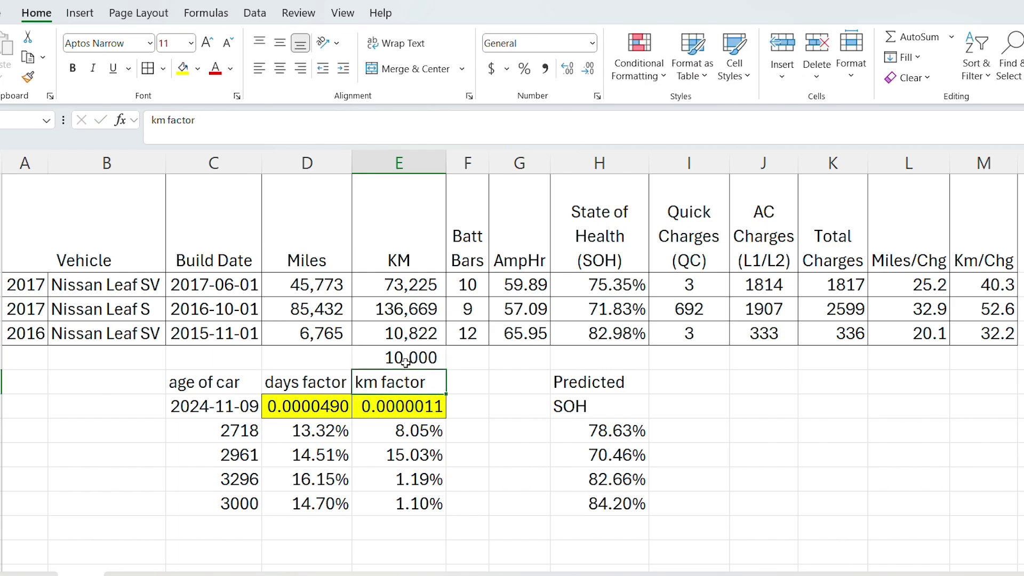
click(591, 504)
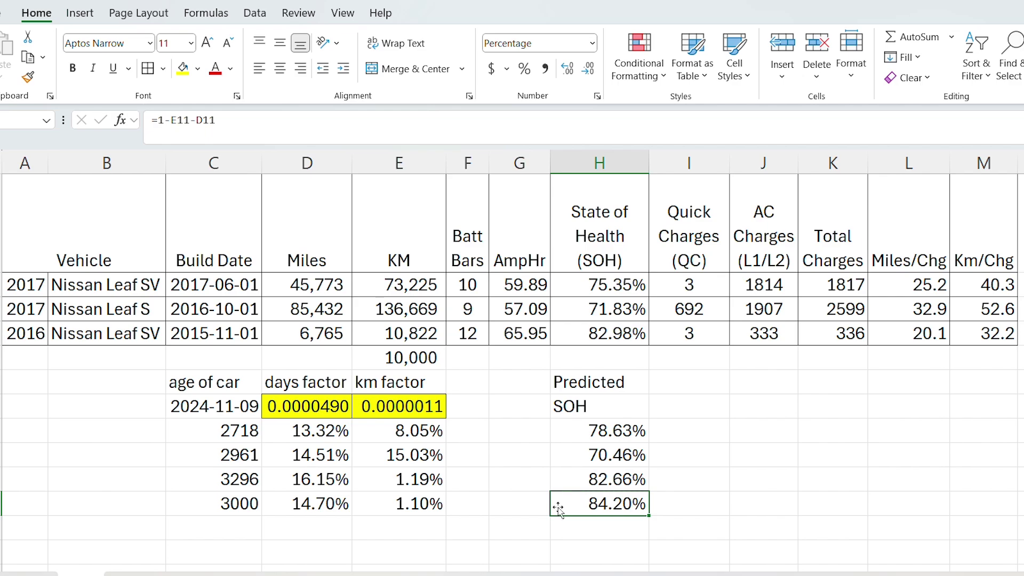
shift+click(242, 504)
key(Delete)
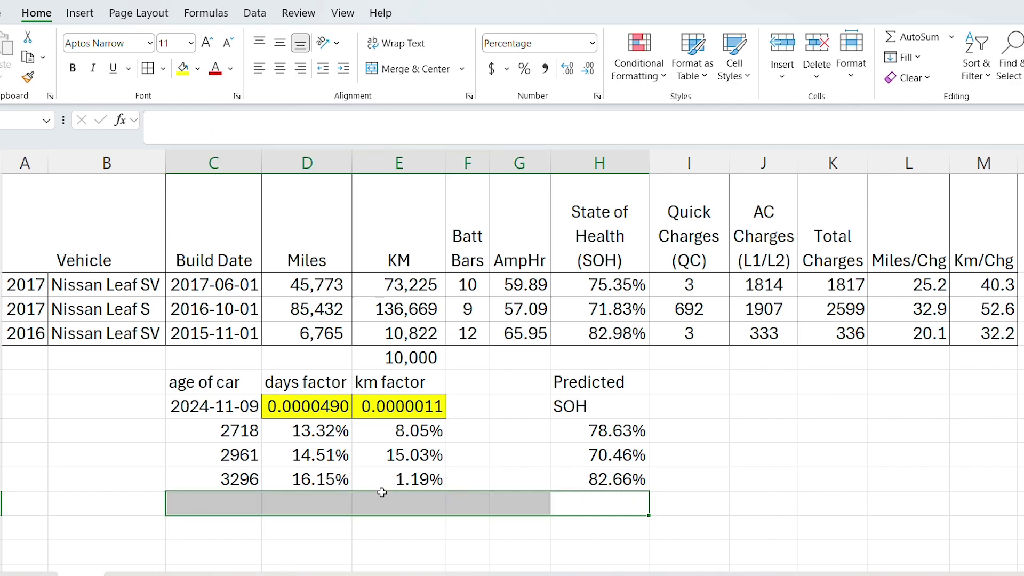
click(417, 355)
key(Delete)
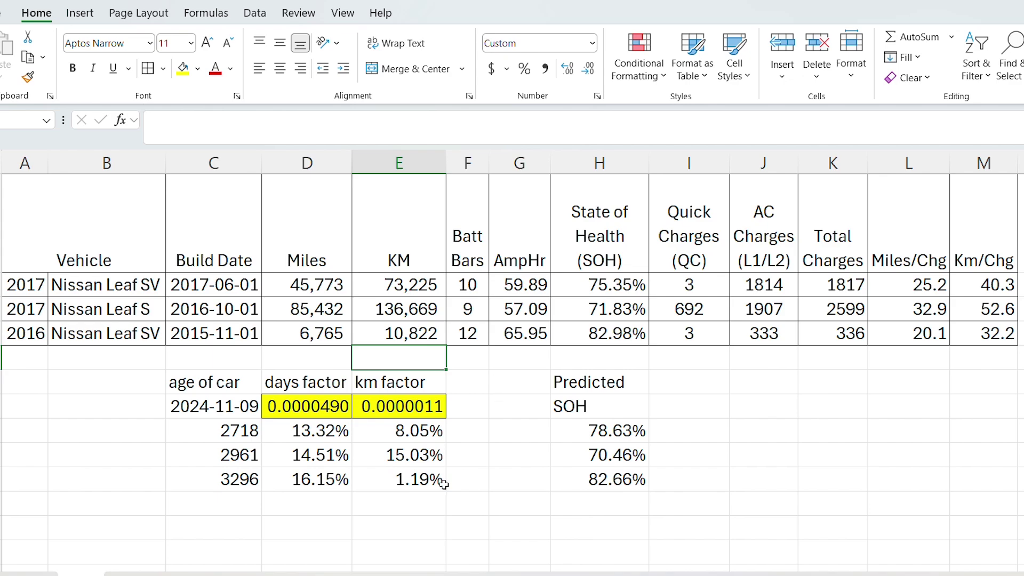
click(410, 510)
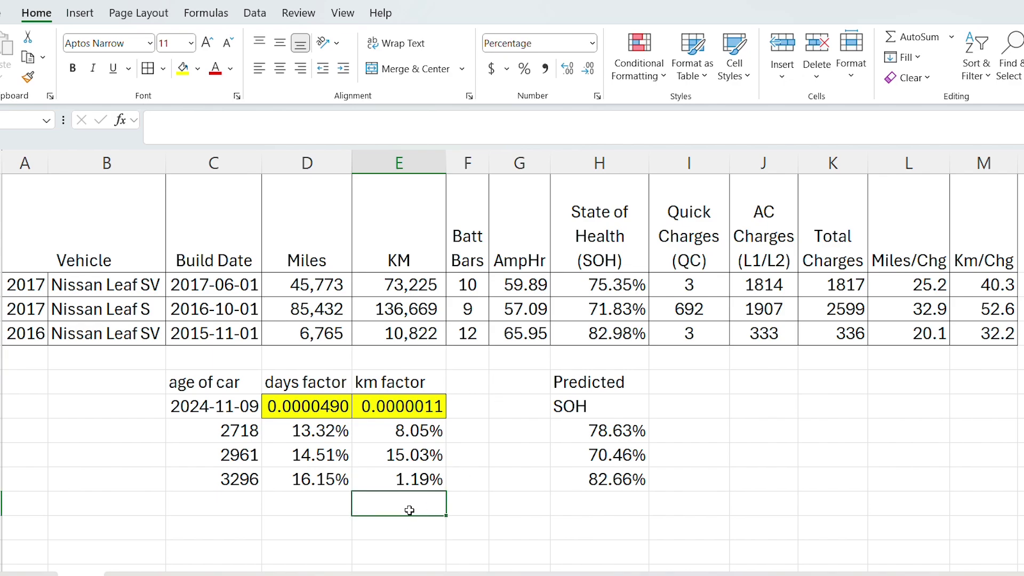